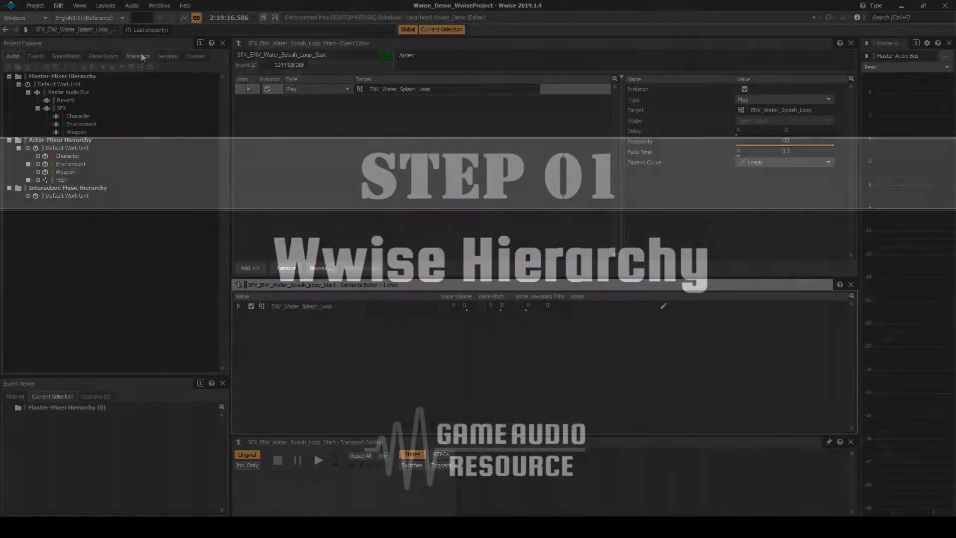
# Expand the Effects ShareSets Default Work Unit in the Project Explorer
pyautogui.click(140, 55)
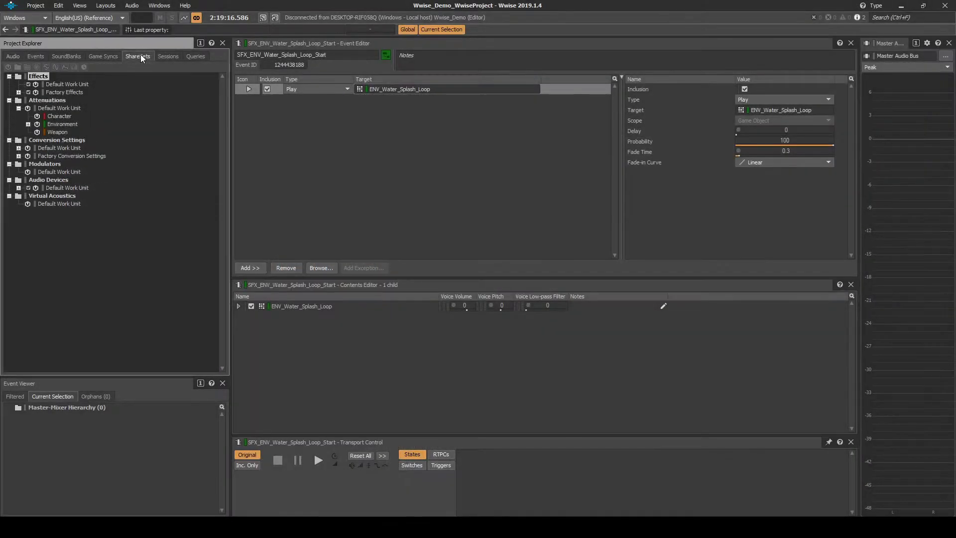
pyautogui.click(46, 77)
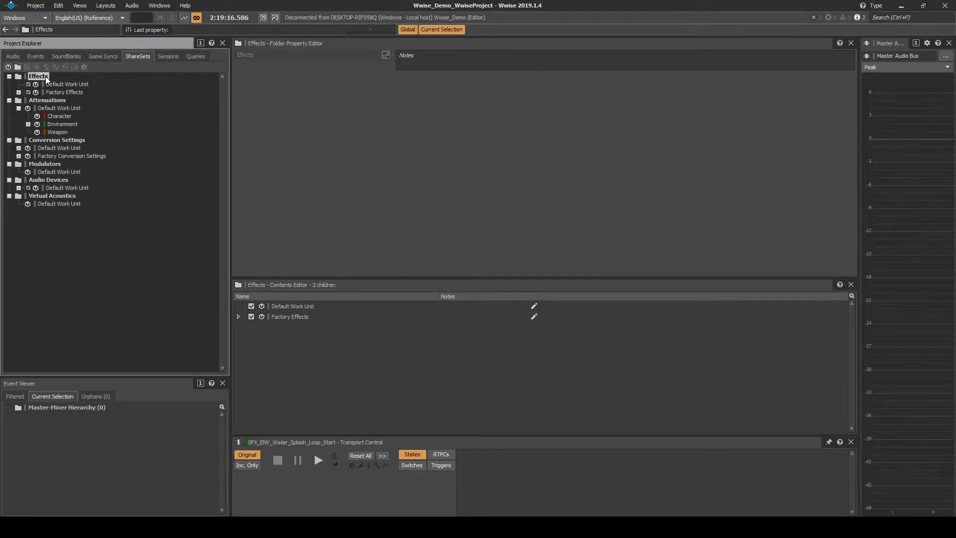
pyautogui.click(56, 85)
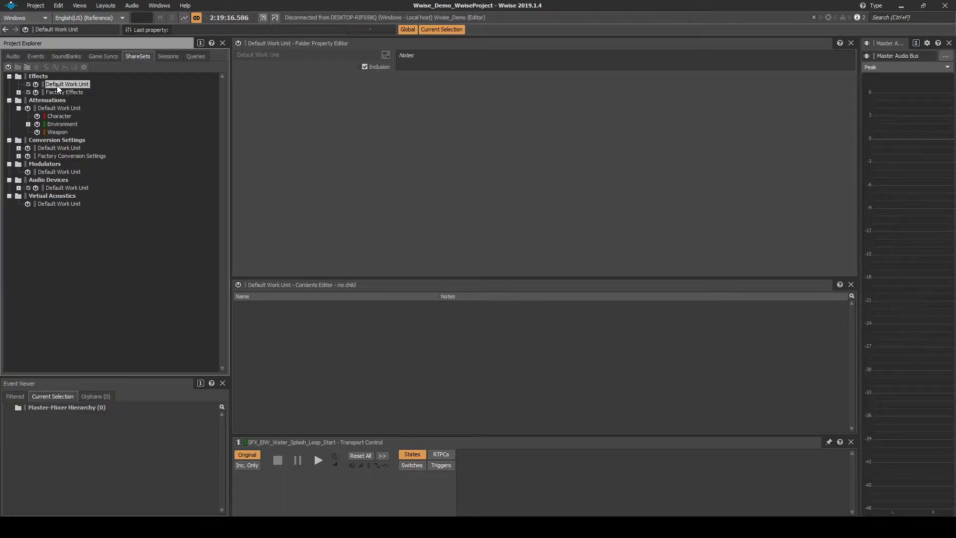
# Add a Wwise RoomVerb child named FX_Rev_Outside and open its Effect Editor
pyautogui.rightClick(57, 85)
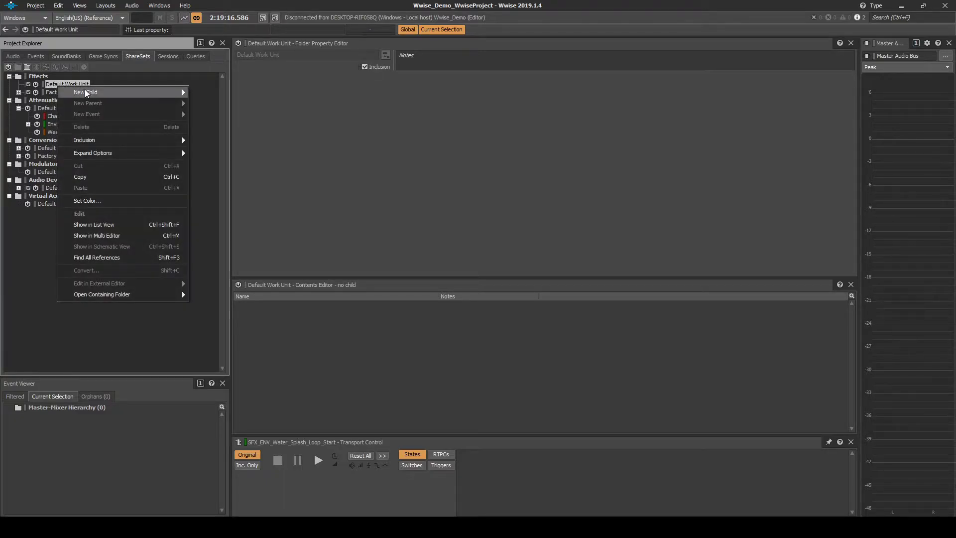
pyautogui.moveTo(85, 91)
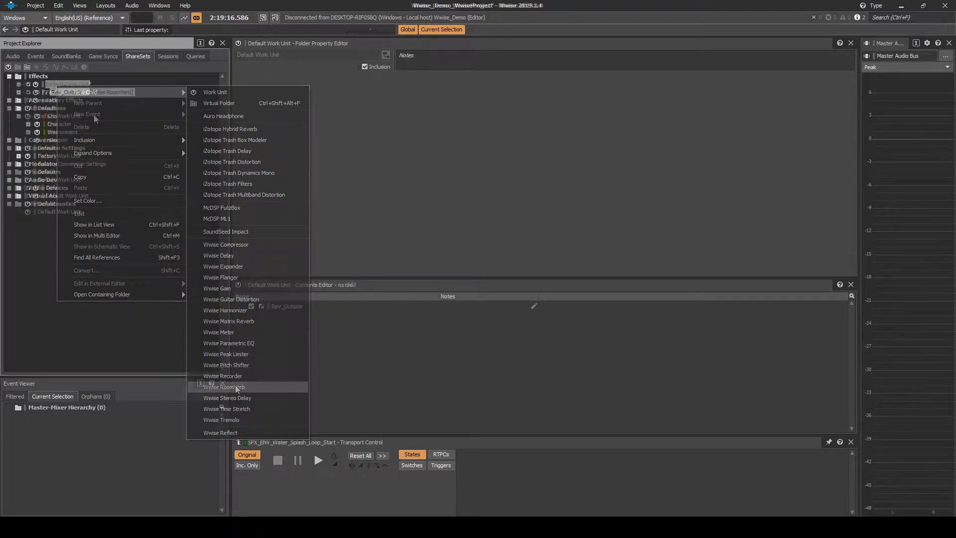
pyautogui.write('FX')
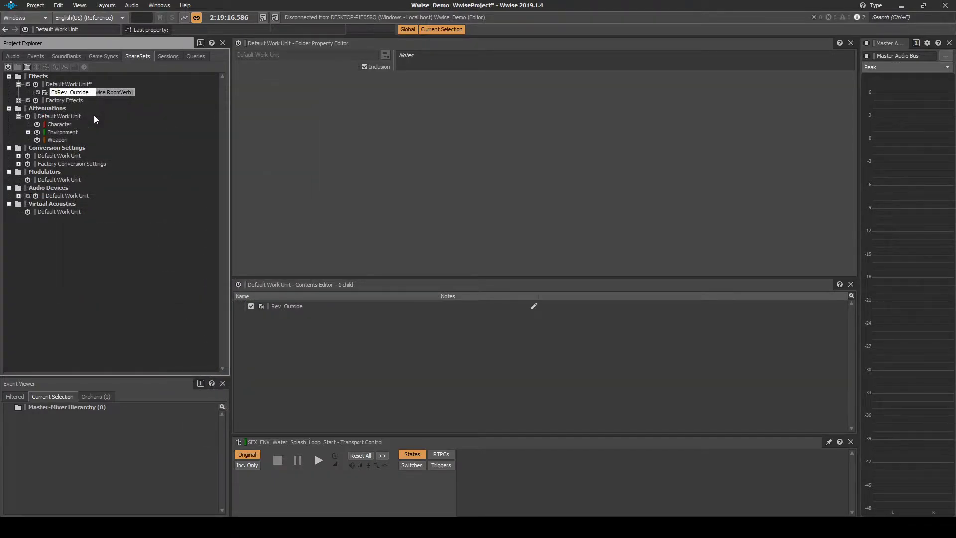
pyautogui.write('_')
pyautogui.press('Return')
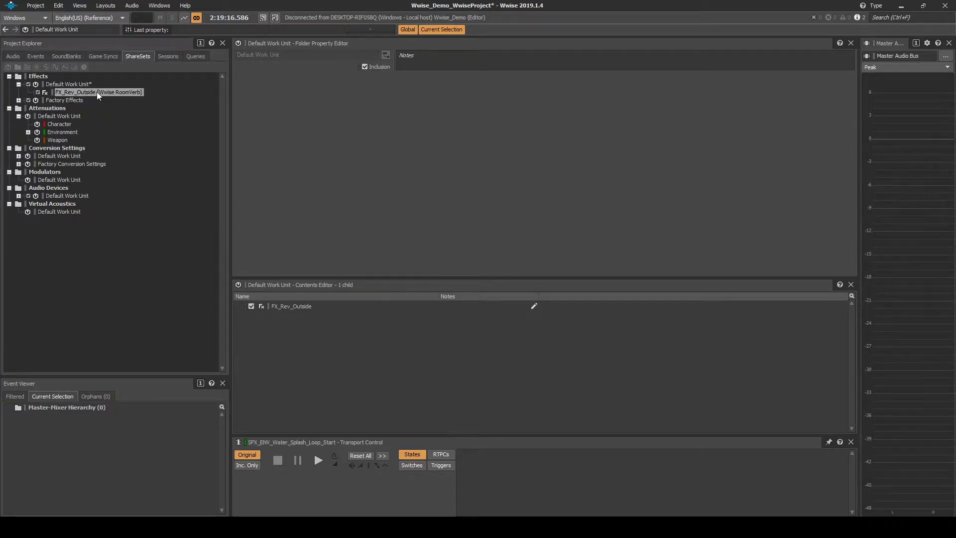
pyautogui.doubleClick(97, 91)
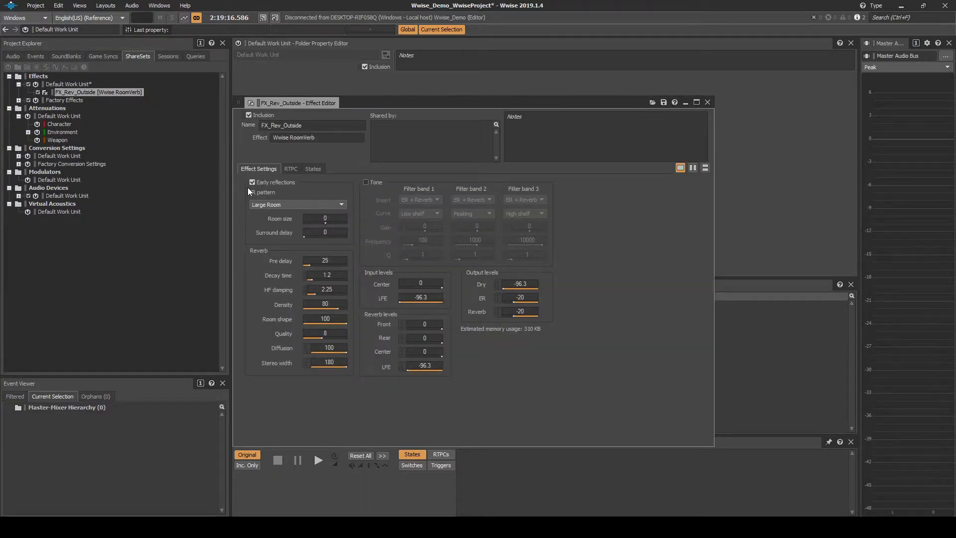
# Enter 20 as FX_Rev_Outside's Room size, then close the Effect Editor
pyautogui.click(333, 218)
pyautogui.write('20')
pyautogui.click(704, 103)
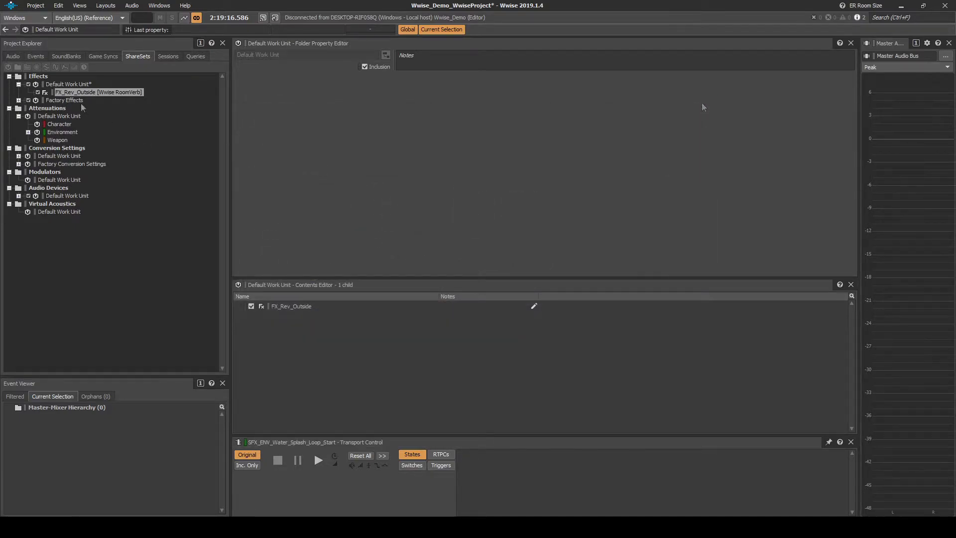
# Expand the Master-Mixer Hierarchy down to the Reverb bus under Master Audio Bus
pyautogui.click(13, 56)
pyautogui.click(63, 86)
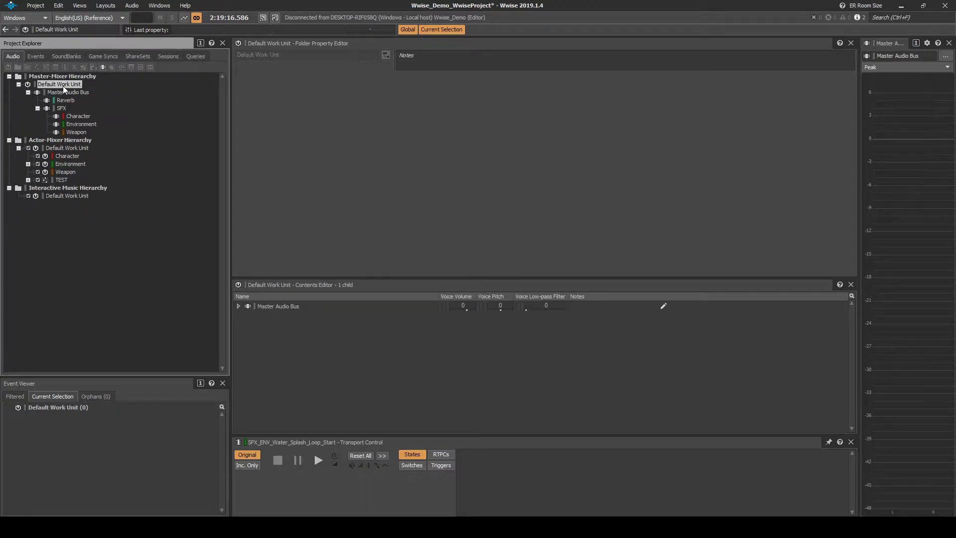
pyautogui.click(68, 93)
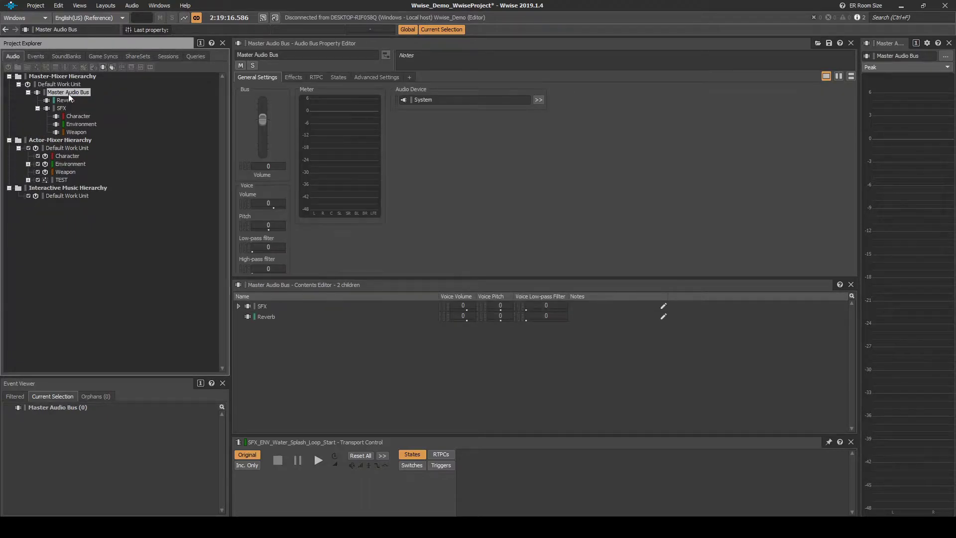
pyautogui.click(61, 101)
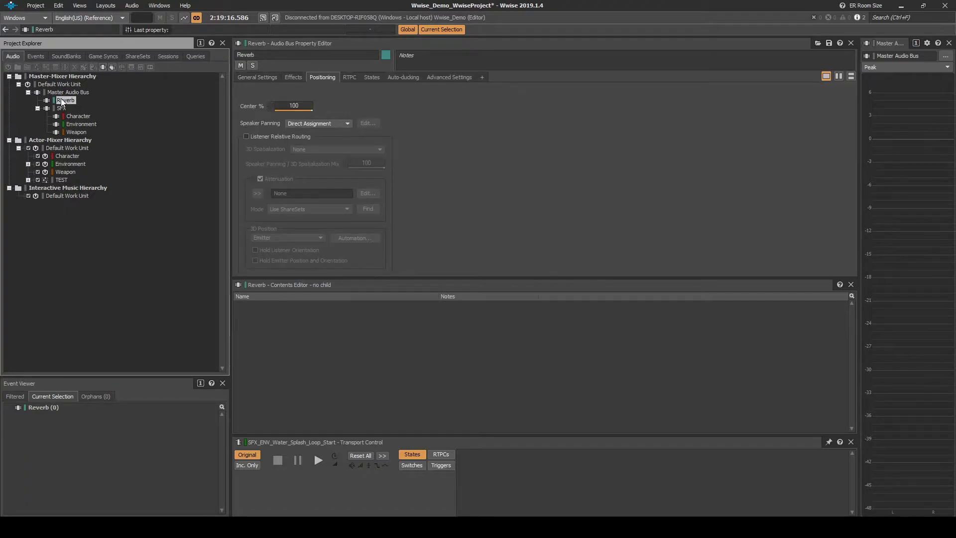
# Add an auxiliary bus named FX_REV_Outside under Reverb and show its Effects settings
pyautogui.rightClick(61, 101)
pyautogui.moveTo(117, 105)
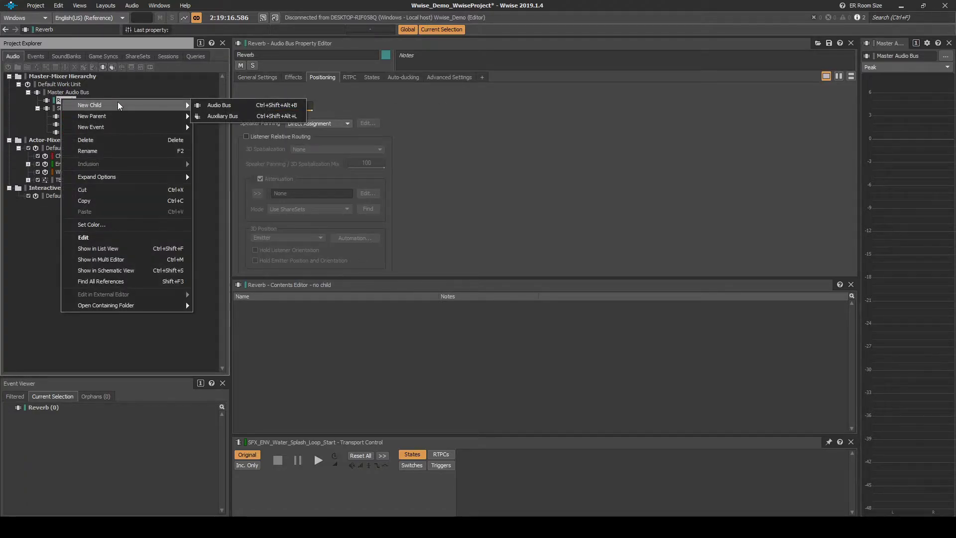
pyautogui.click(208, 116)
pyautogui.write('FX_')
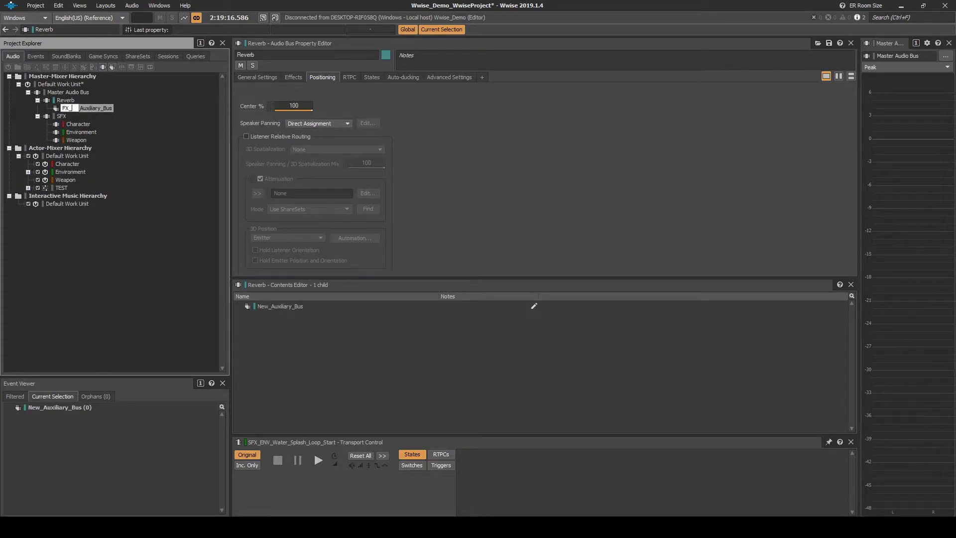
pyautogui.write('REV_Outside')
pyautogui.press('Return')
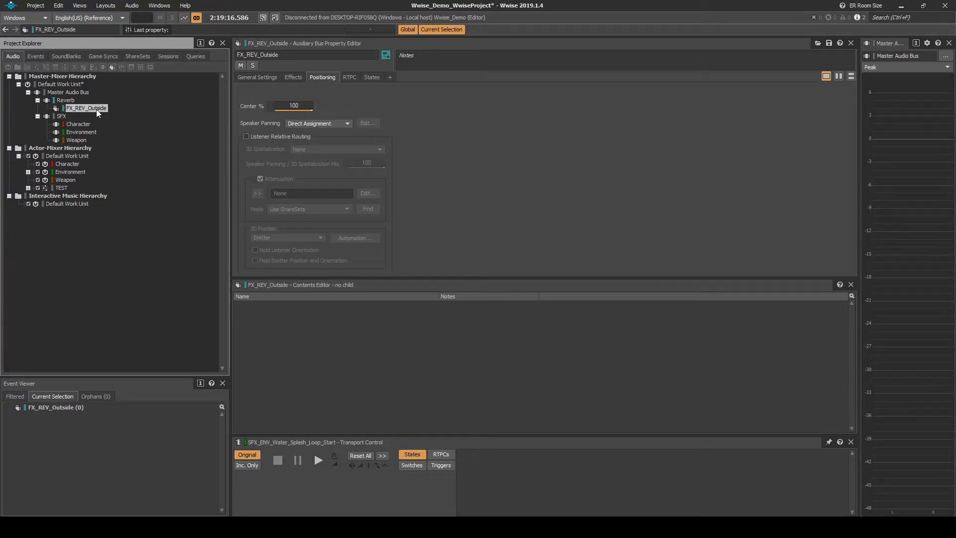
pyautogui.click(295, 78)
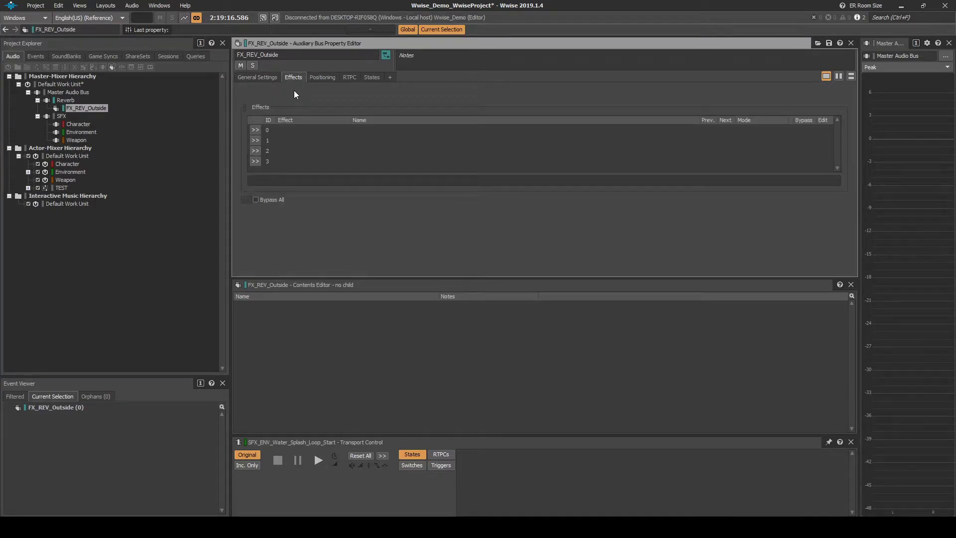
# Load the Wwise RoomVerb ShareSet FX_Rev_Outside into effect slot 0 of FX_REV_Outside
pyautogui.click(256, 130)
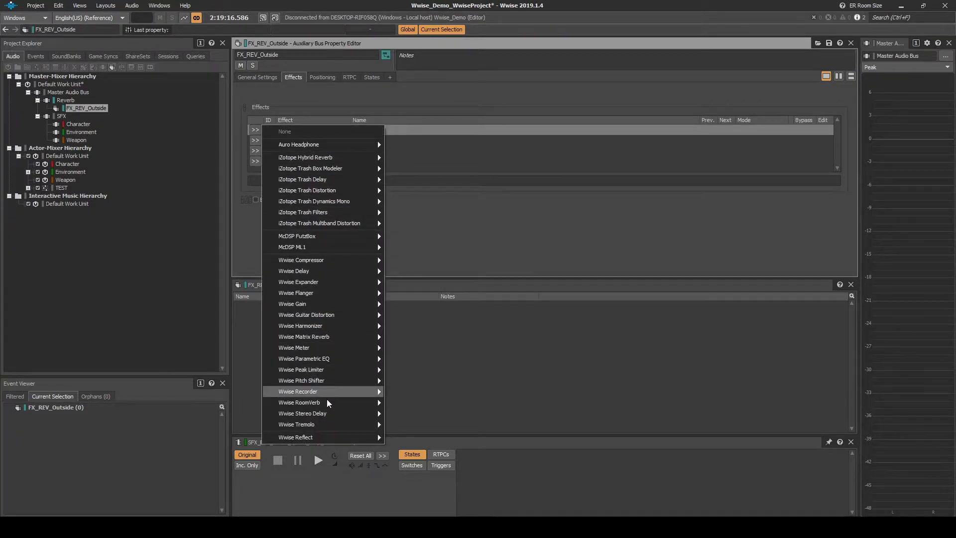
pyautogui.moveTo(327, 403)
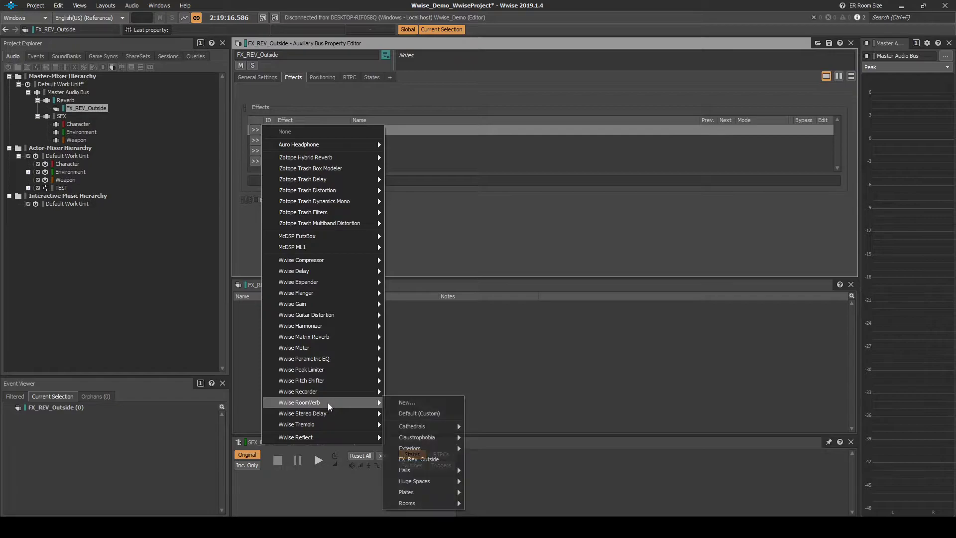
pyautogui.click(420, 458)
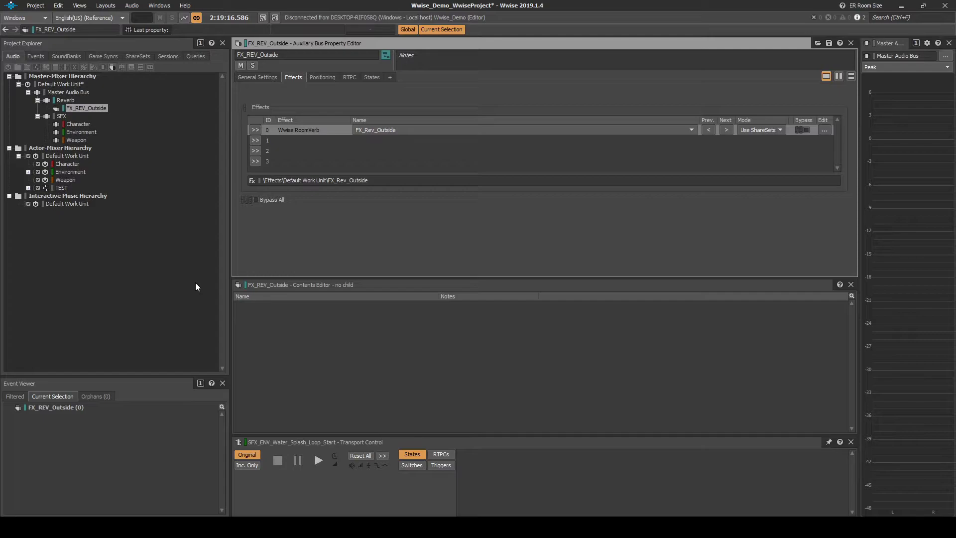
# Turn on 'Use game-defined auxiliary sends' for ENV_Wind and ENV_Water_Splash under Environment
pyautogui.click(68, 148)
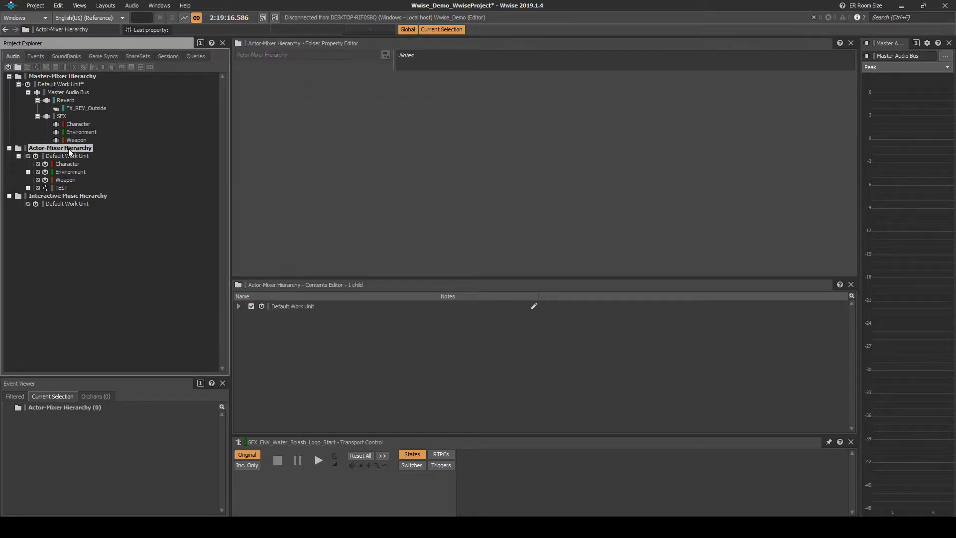
pyautogui.click(69, 157)
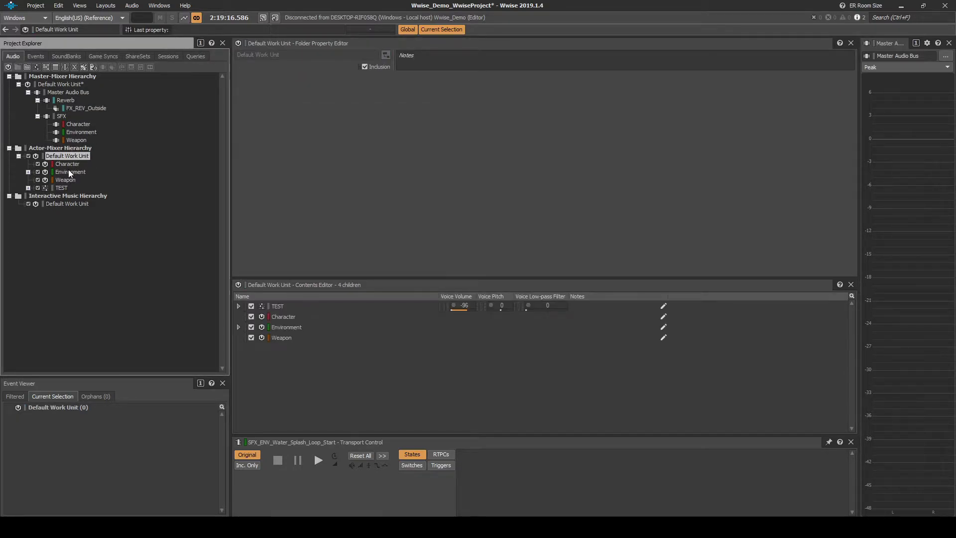
pyautogui.doubleClick(69, 172)
pyautogui.click(72, 188)
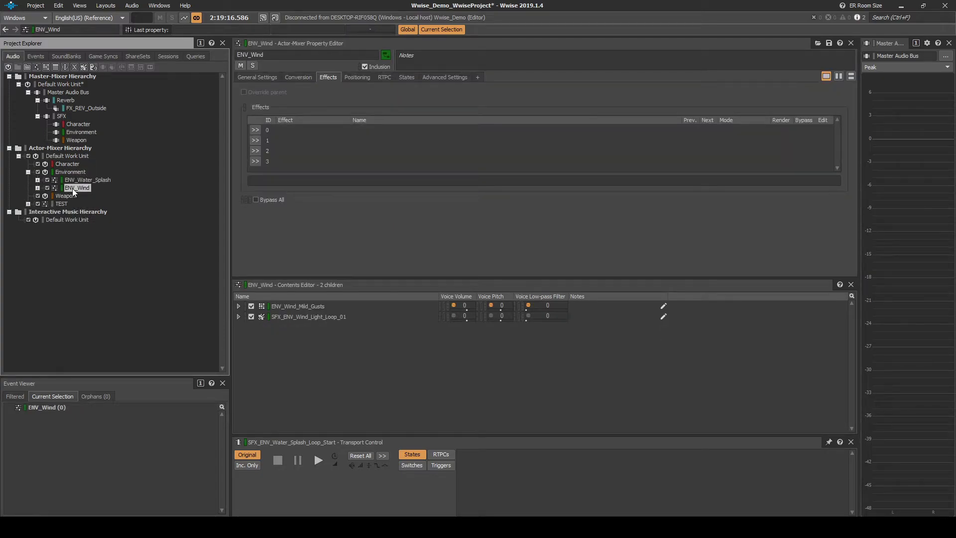
pyautogui.click(257, 78)
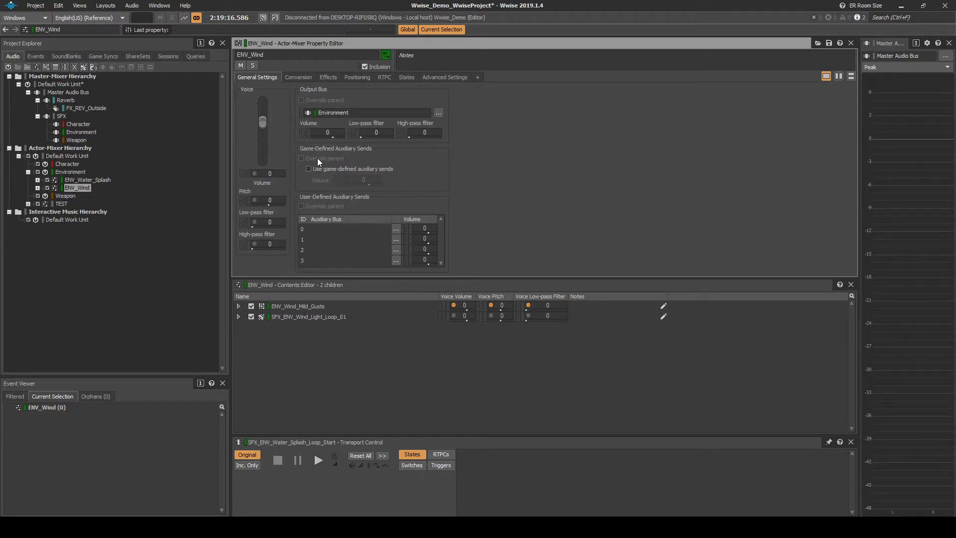
pyautogui.click(308, 169)
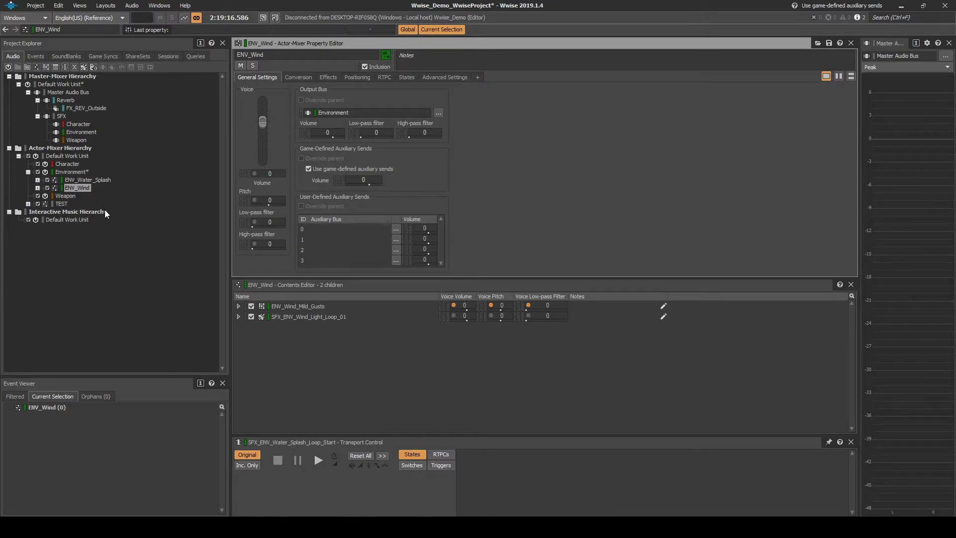
pyautogui.click(96, 181)
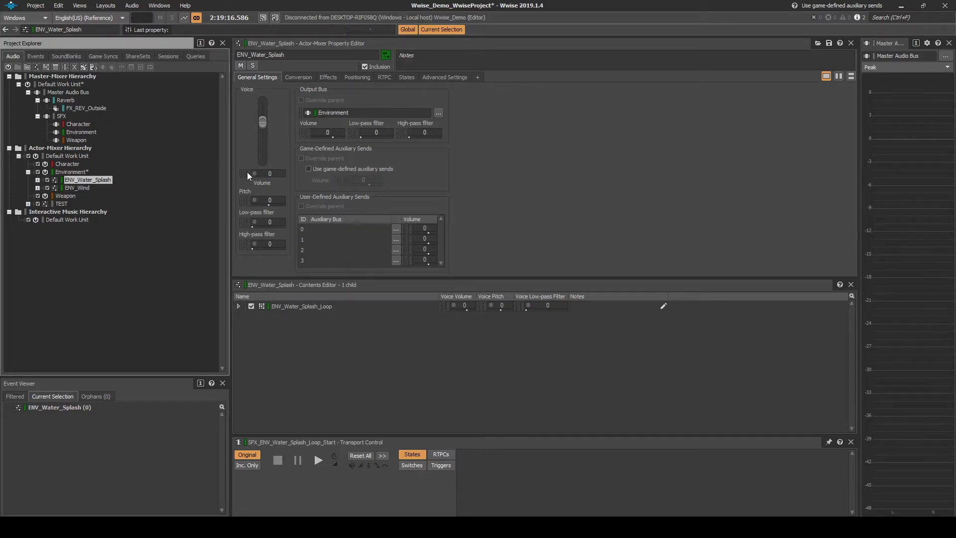
pyautogui.click(308, 168)
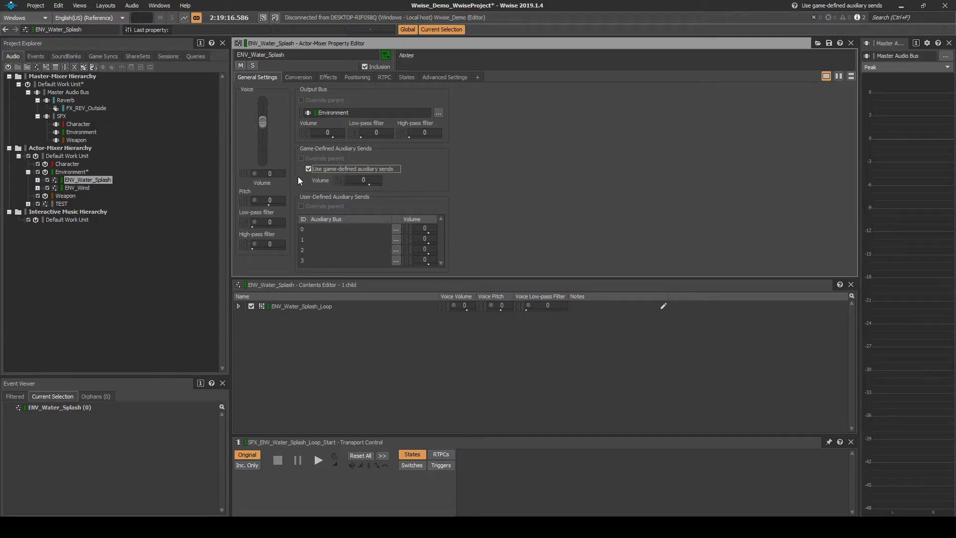
pyautogui.click(179, 208)
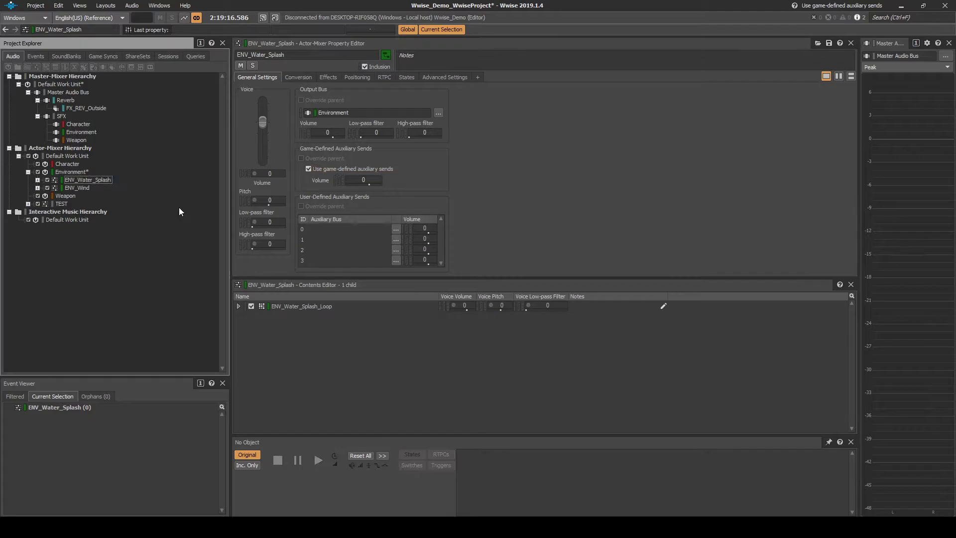
# Save the Wwise project and generate the SoundBanks from the SoundBank layout
pyautogui.click(36, 5)
pyautogui.click(46, 38)
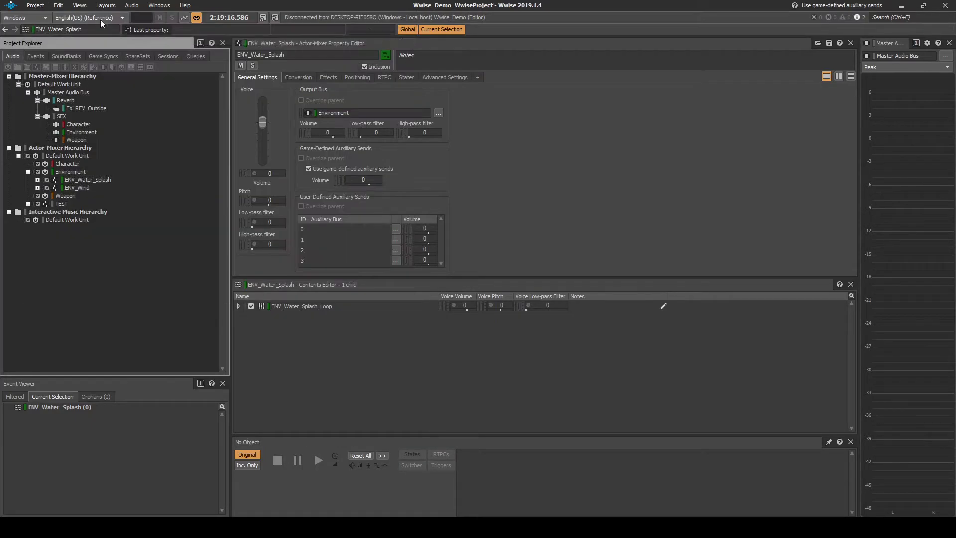
pyautogui.click(105, 5)
pyautogui.click(122, 40)
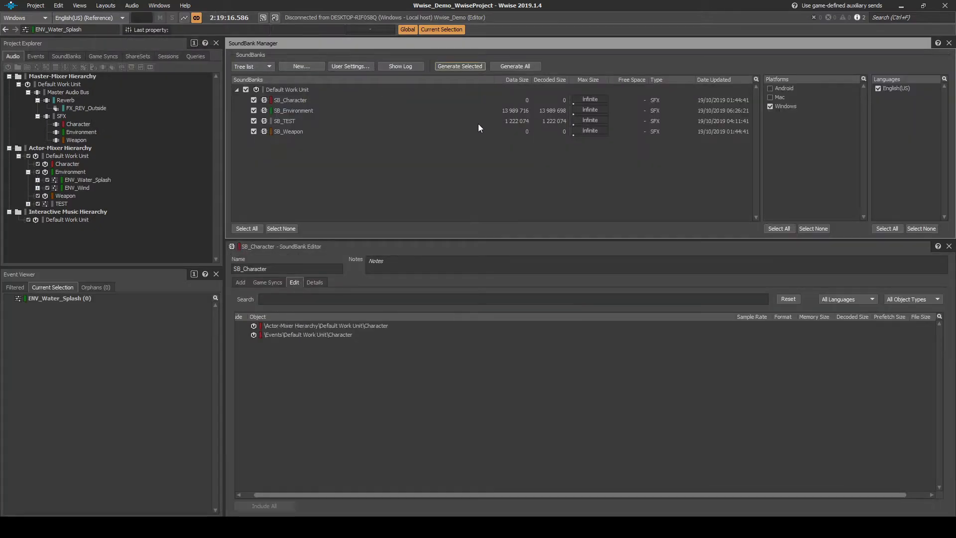
pyautogui.click(469, 68)
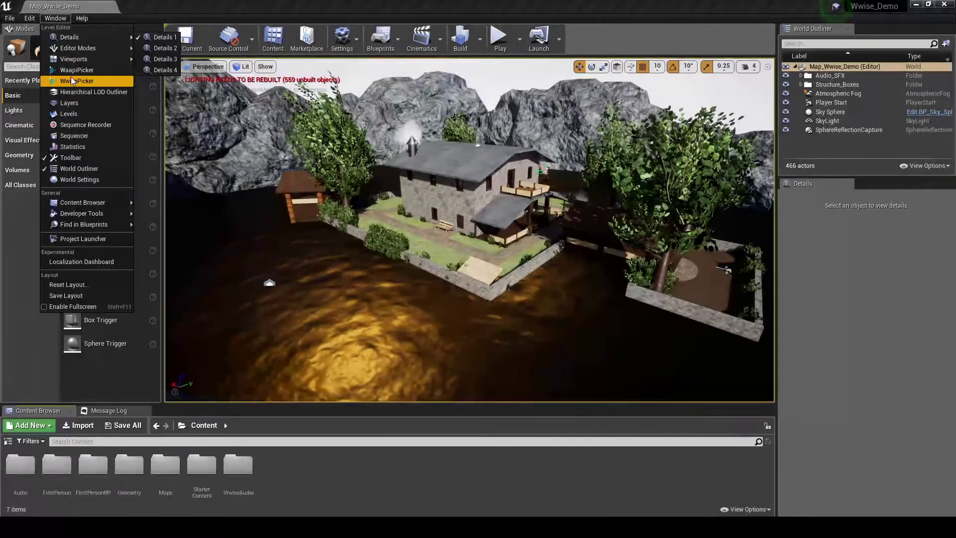
# In the Wwise Picker, expand AuxBus > Master Audio Bus > Reverb to reveal FX_REV_Outside
pyautogui.click(71, 78)
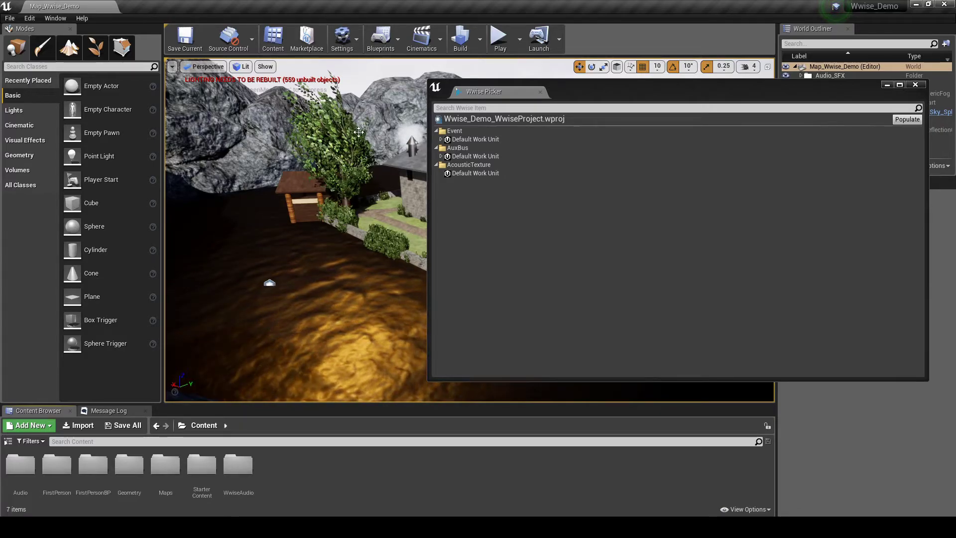
pyautogui.click(441, 156)
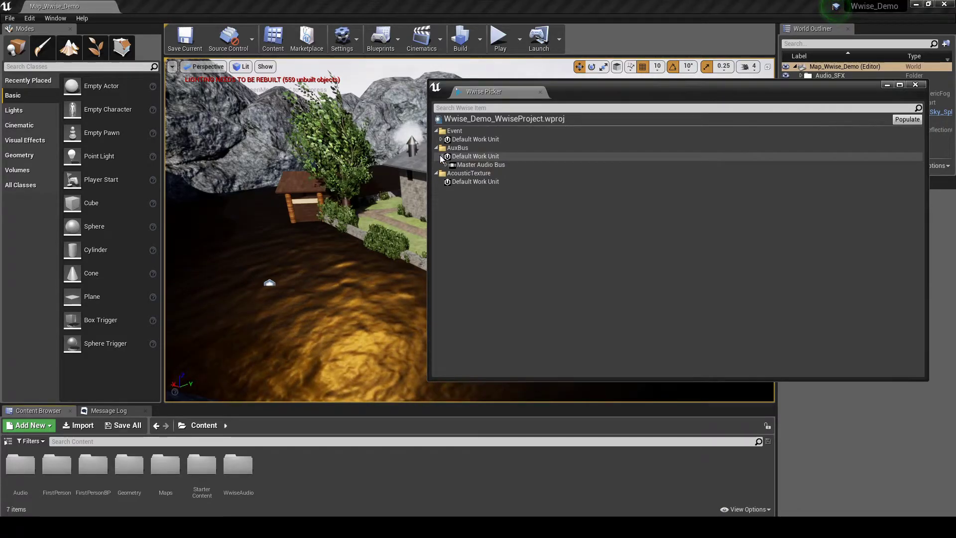
pyautogui.click(446, 164)
pyautogui.click(451, 173)
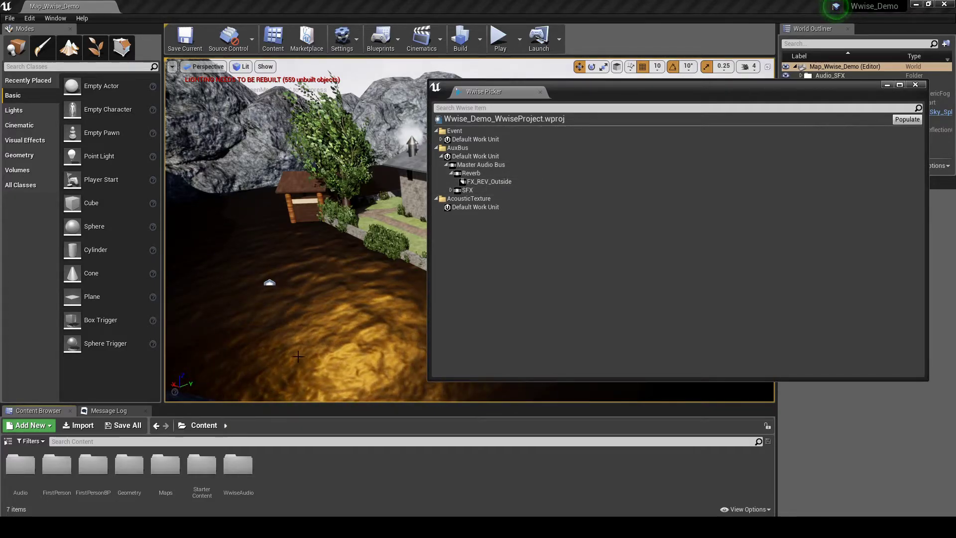
# Drag FX_REV_Outside into the Content/Audio/Wwise_Bus/FX_Reverb folder
pyautogui.doubleClick(21, 464)
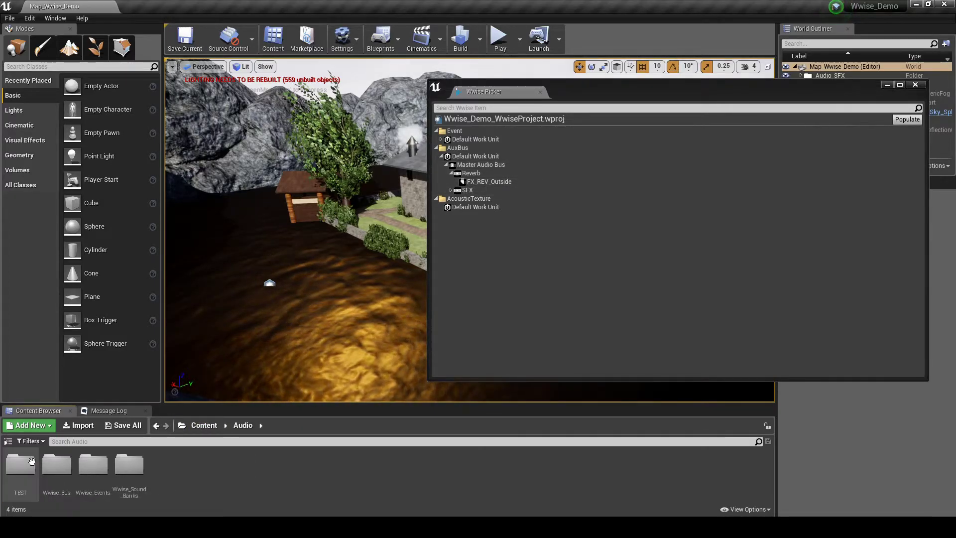
pyautogui.doubleClick(93, 464)
pyautogui.doubleClick(94, 464)
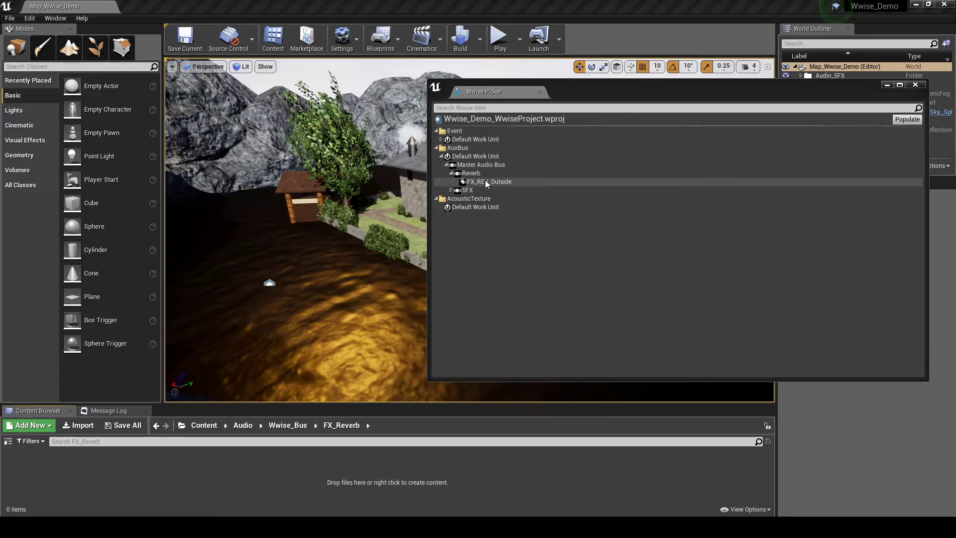
pyautogui.moveTo(487, 184); pyautogui.dragTo(98, 469)
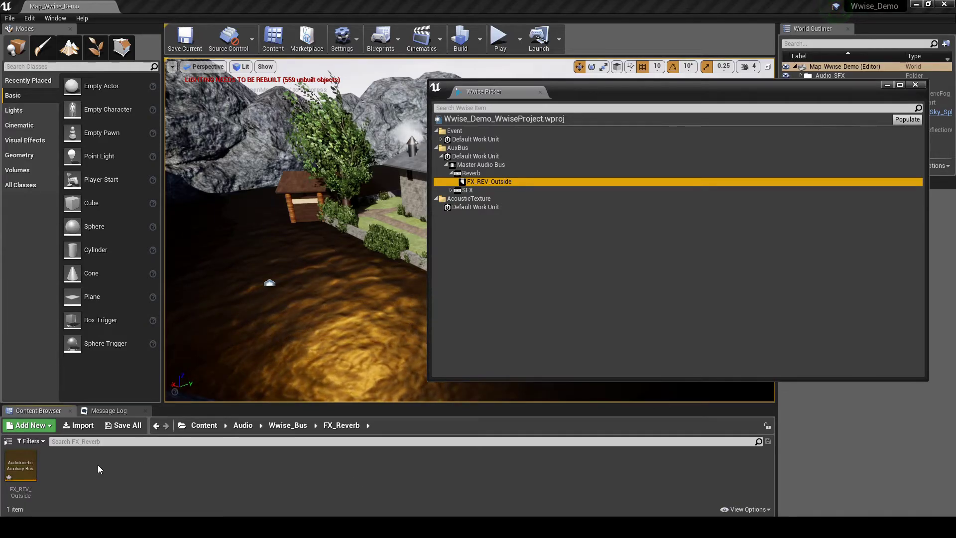
# Set the FX_REV_Outside asset's Required Bank to SB_Environment, save it and close the editor
pyautogui.doubleClick(30, 482)
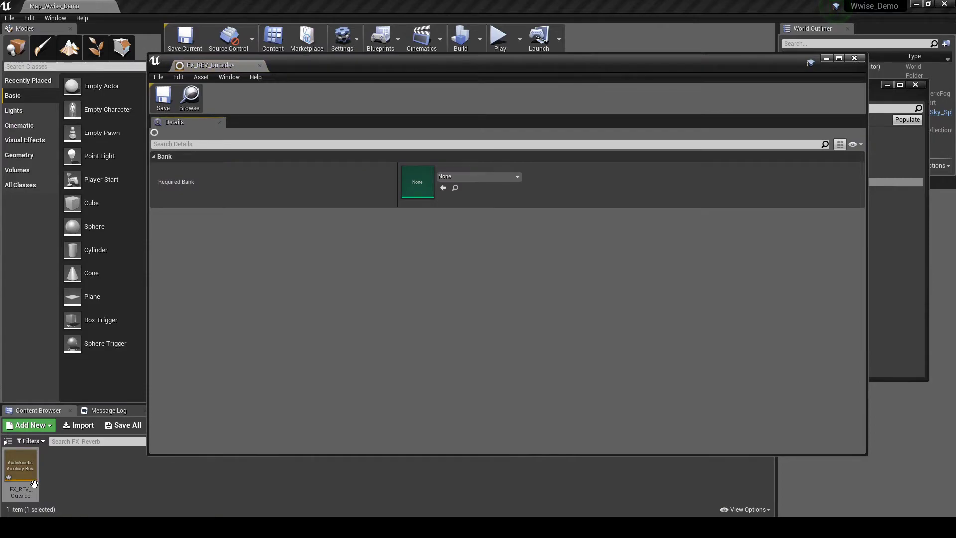
pyautogui.click(462, 177)
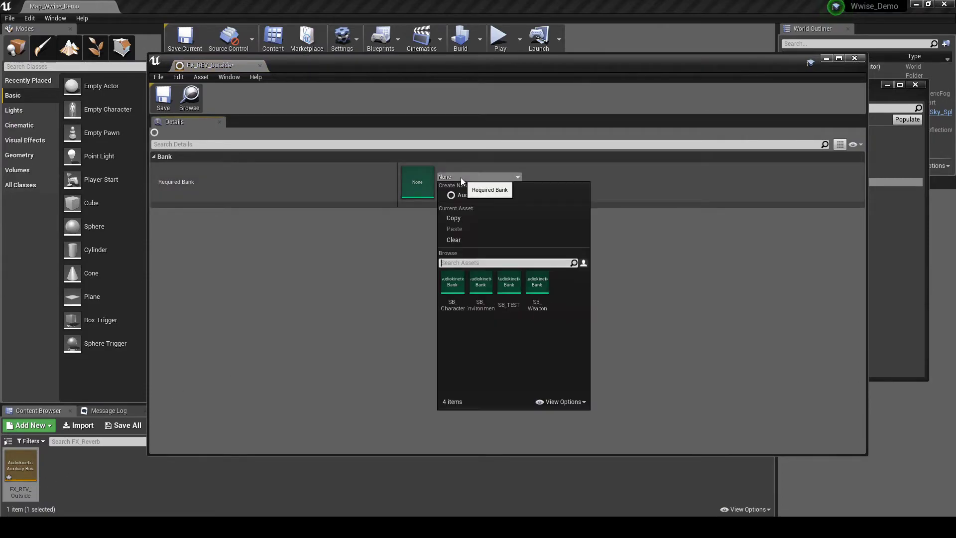
pyautogui.click(479, 285)
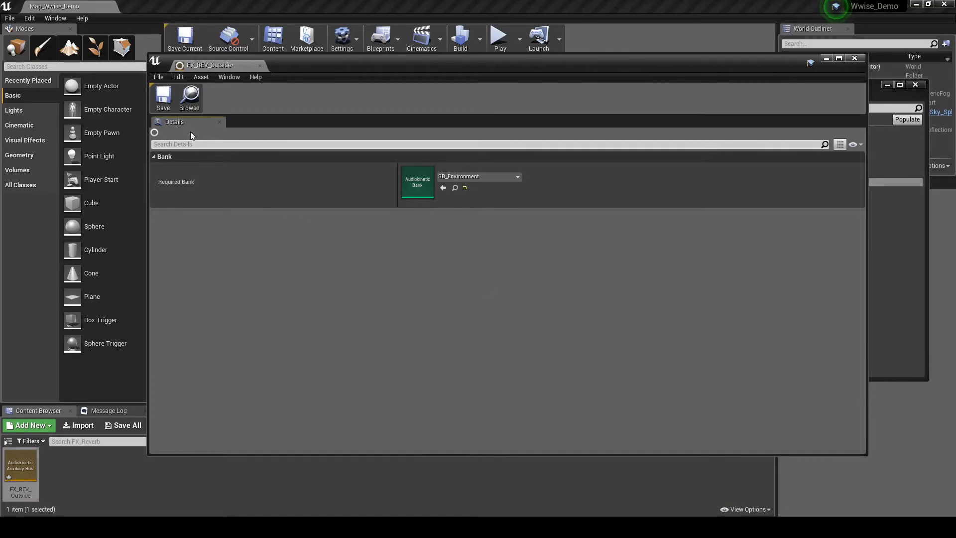
pyautogui.click(156, 108)
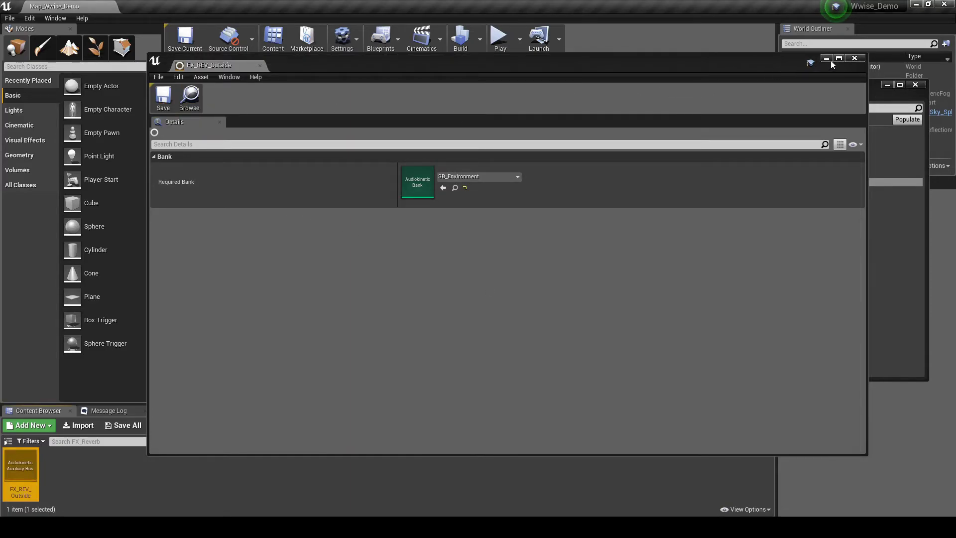
pyautogui.click(854, 59)
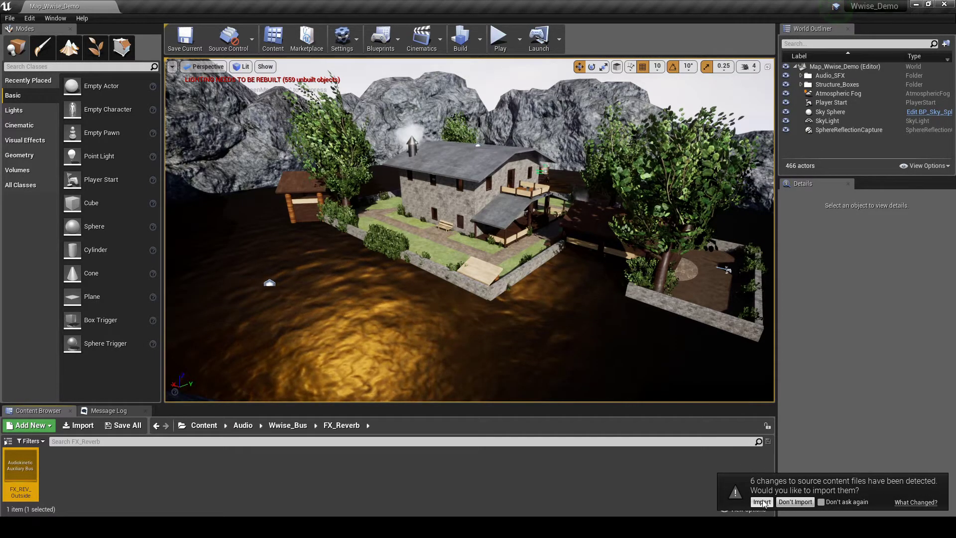
# Import the 6 changed source files and list All Classes in the Modes panel
pyautogui.click(762, 502)
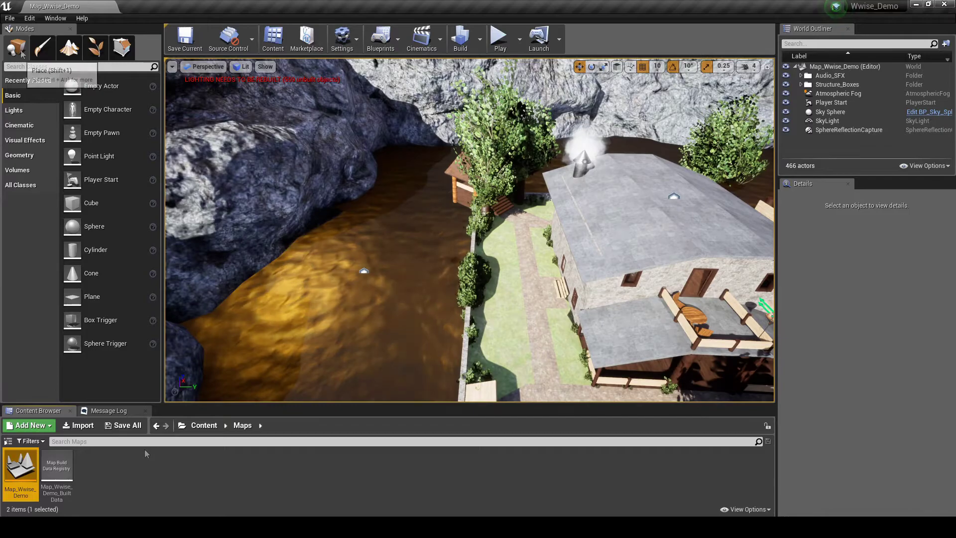
pyautogui.click(30, 185)
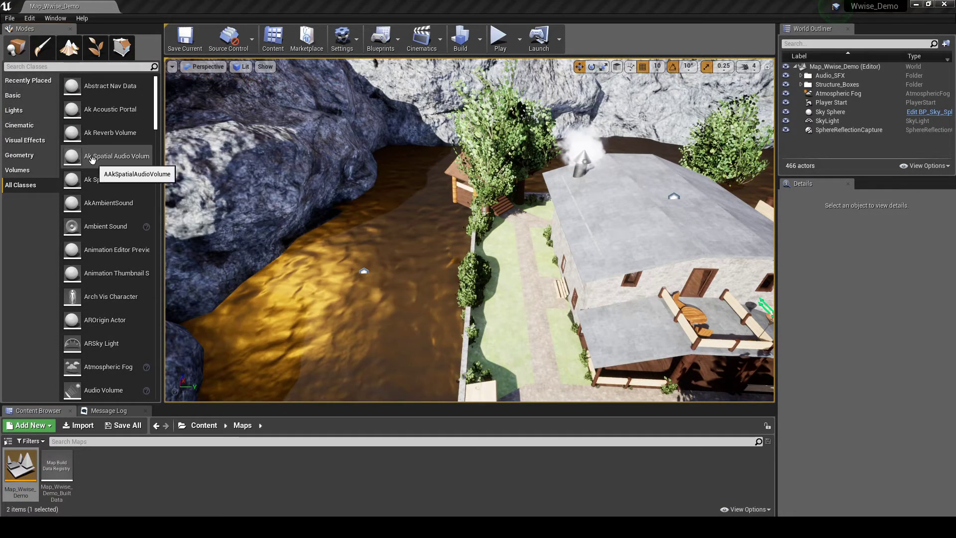
# Place an Ak Spatial Audio Volume in the level and frame it in the viewport
pyautogui.moveTo(90, 158); pyautogui.dragTo(683, 194)
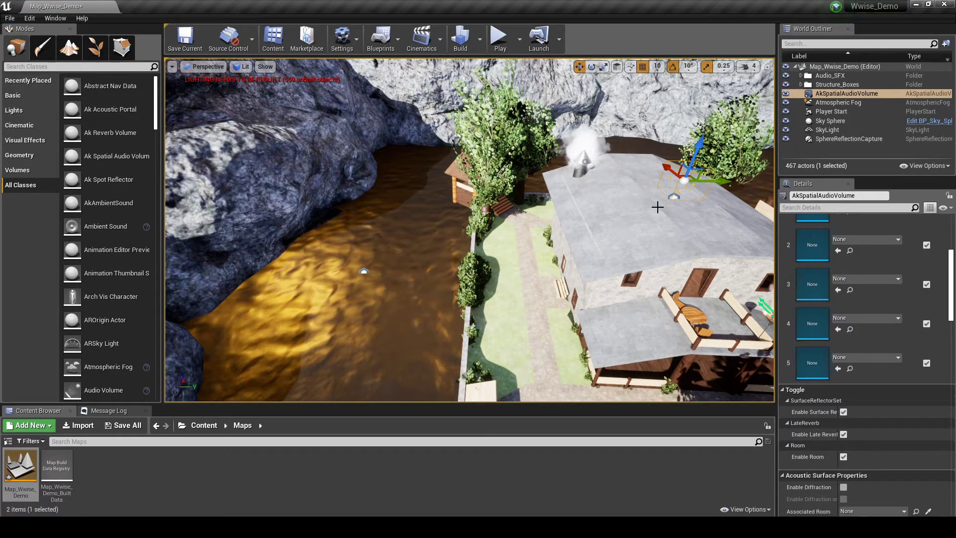
pyautogui.press('f')
pyautogui.scroll(5, 853, 255)
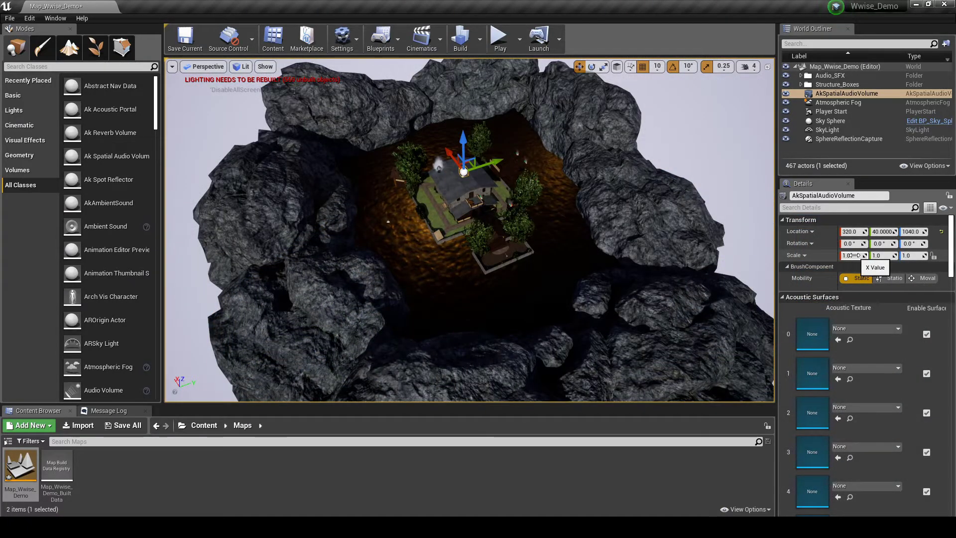
# Set the AkSpatialAudioVolume's Transform scale to X 50, Y 50, Z 25
pyautogui.click(852, 255)
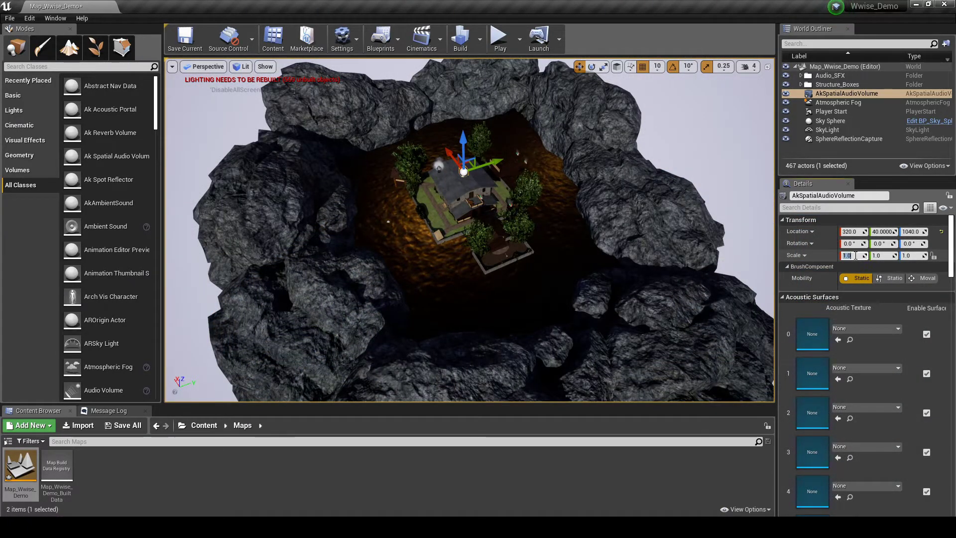
pyautogui.write('2')
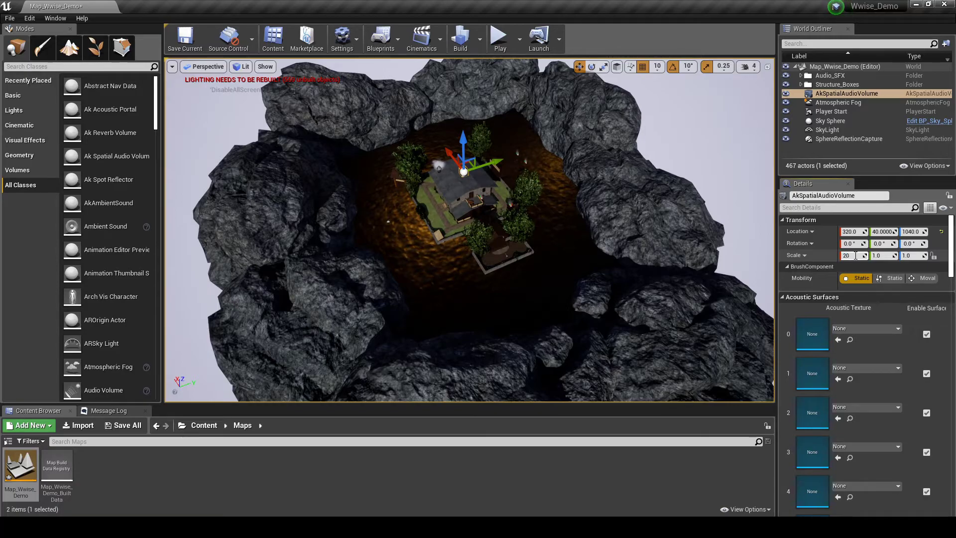
pyautogui.write('0')
pyautogui.click(882, 255)
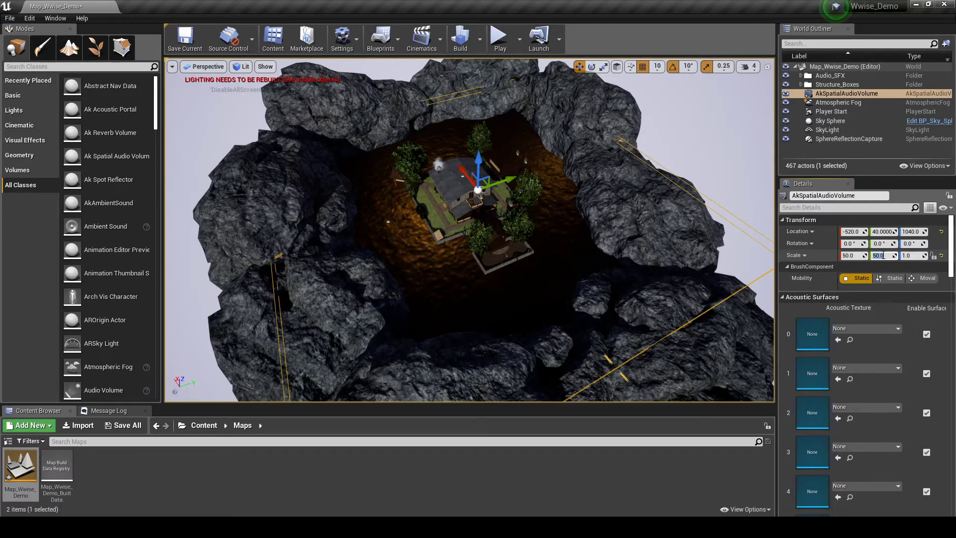
pyautogui.click(908, 256)
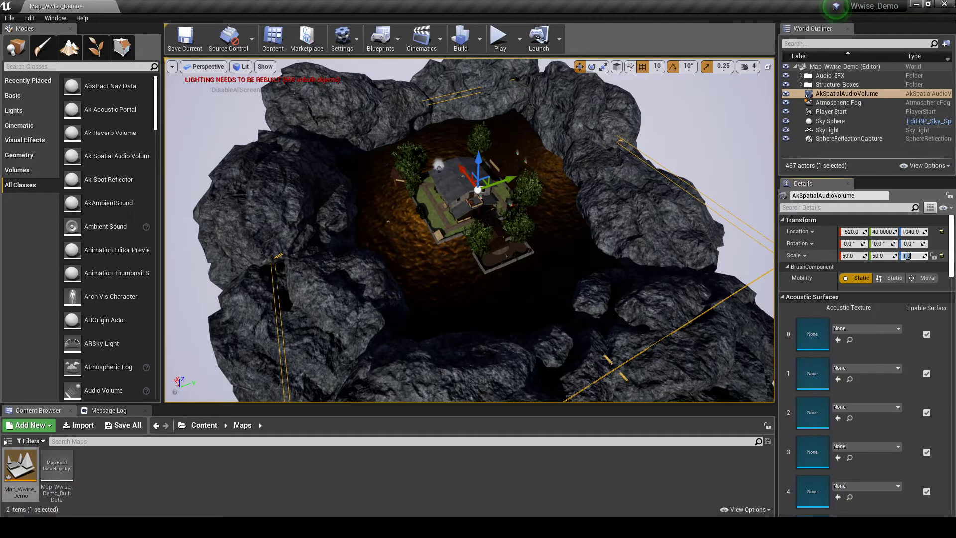
pyautogui.write('25')
pyautogui.press('Return')
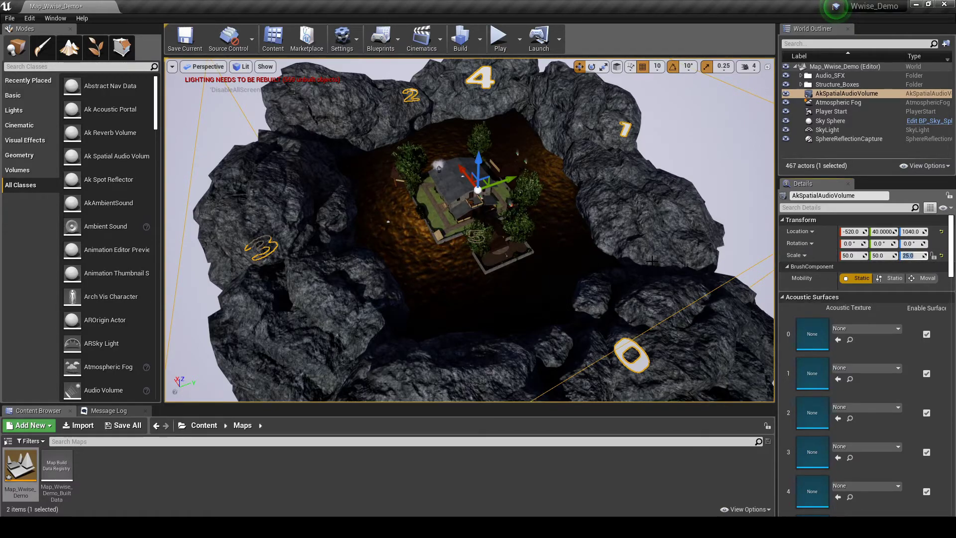
pyautogui.scroll(-3, 653, 261)
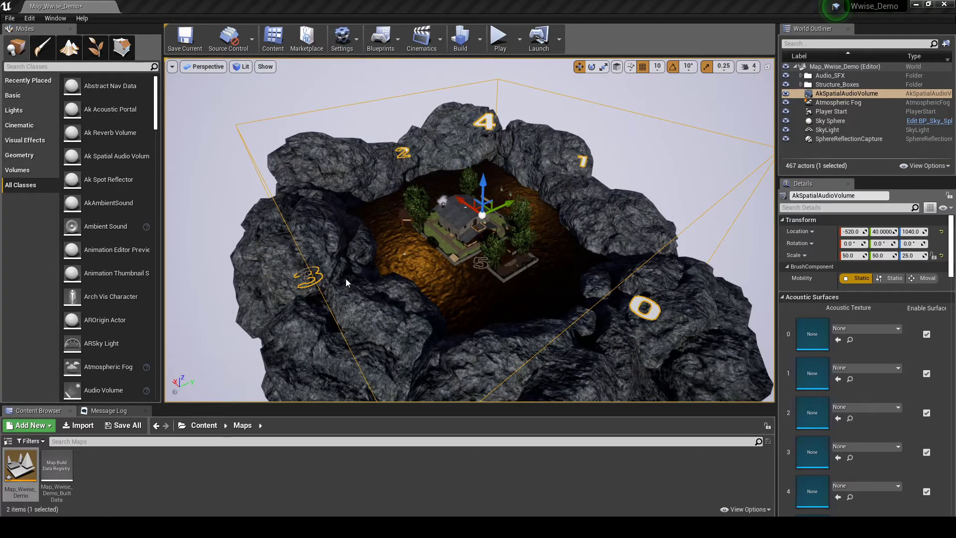
pyautogui.click(784, 298)
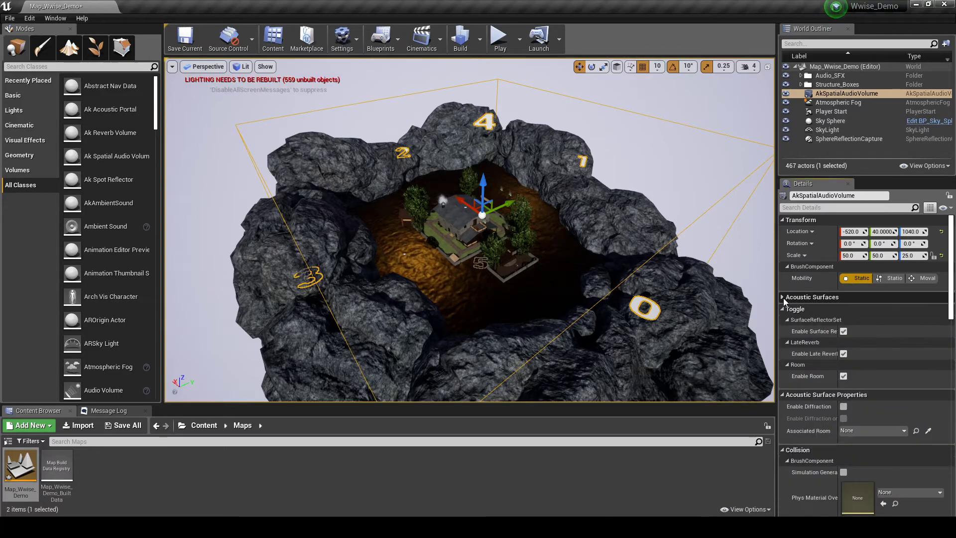
# Turn off Enable Surface Reflector and Enable Room on the spatial audio volume
pyautogui.click(844, 331)
pyautogui.click(842, 363)
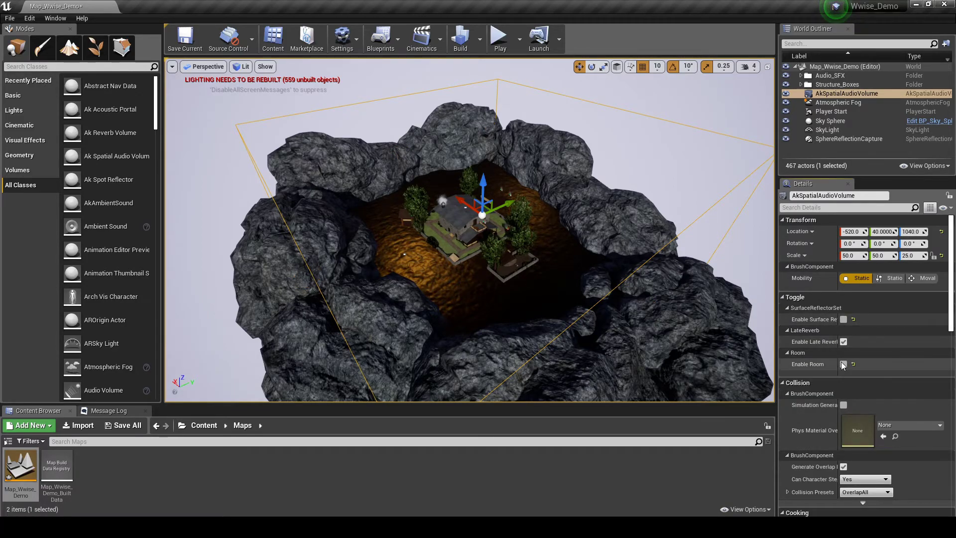
pyautogui.click(843, 364)
# Set the volume's Late Reverb Aux Bus to FX_REV_Outside
pyautogui.scroll(-5, 850, 357)
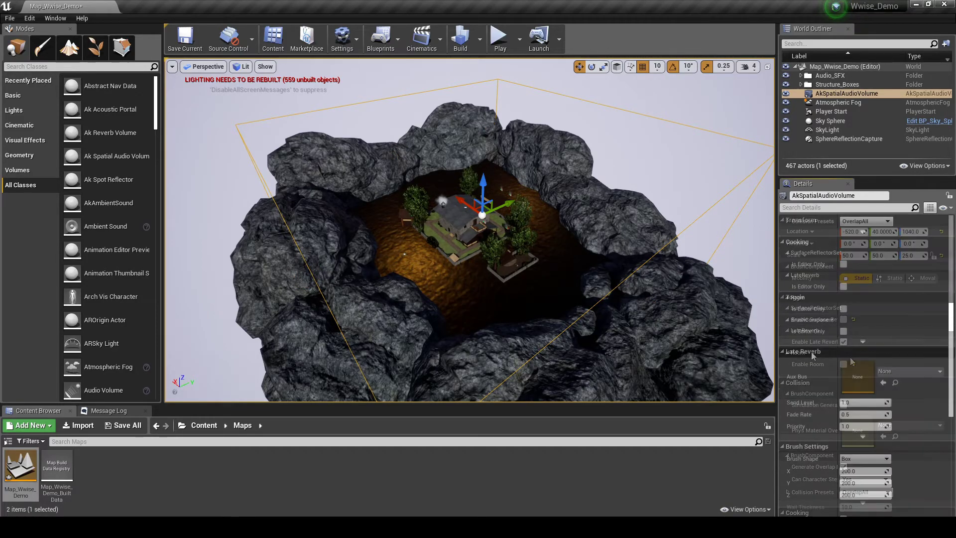
pyautogui.click(891, 372)
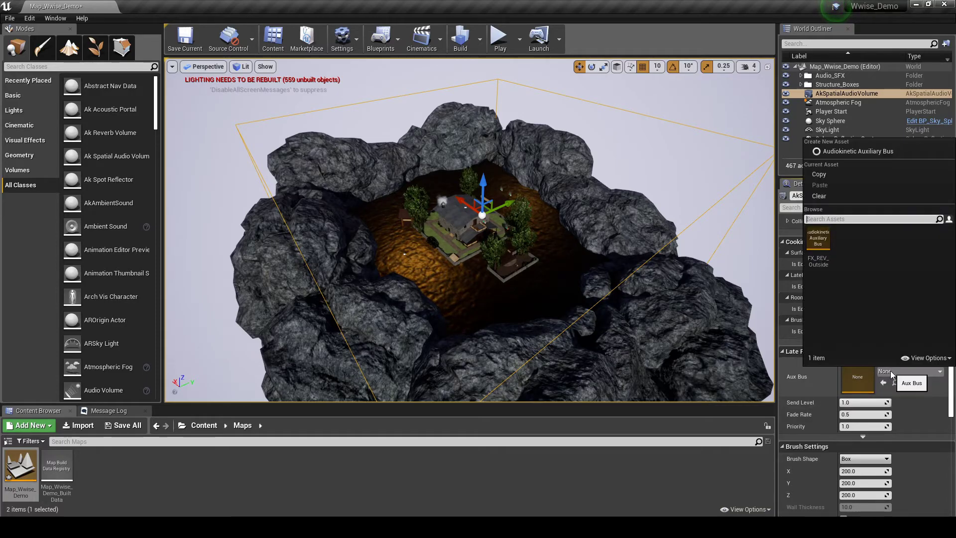
pyautogui.click(821, 264)
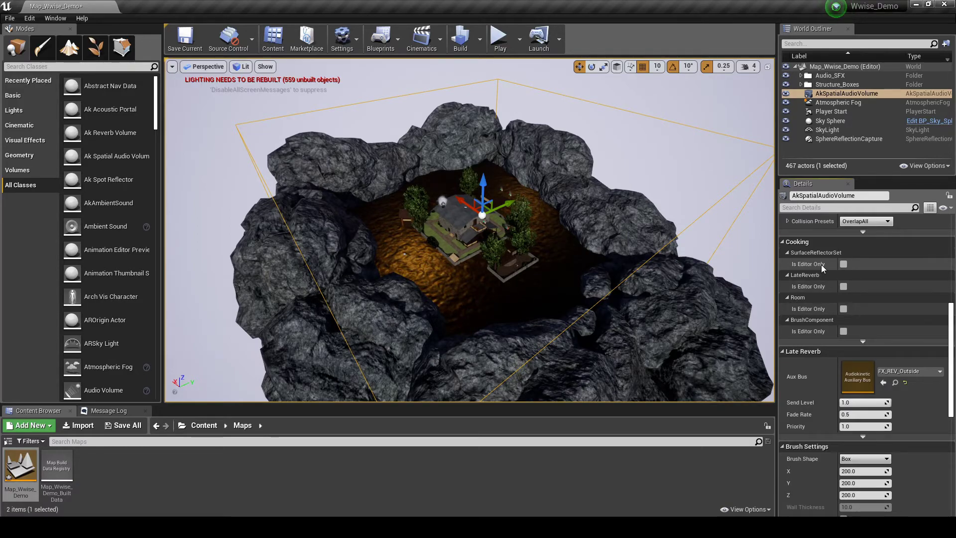
pyautogui.scroll(3, 853, 340)
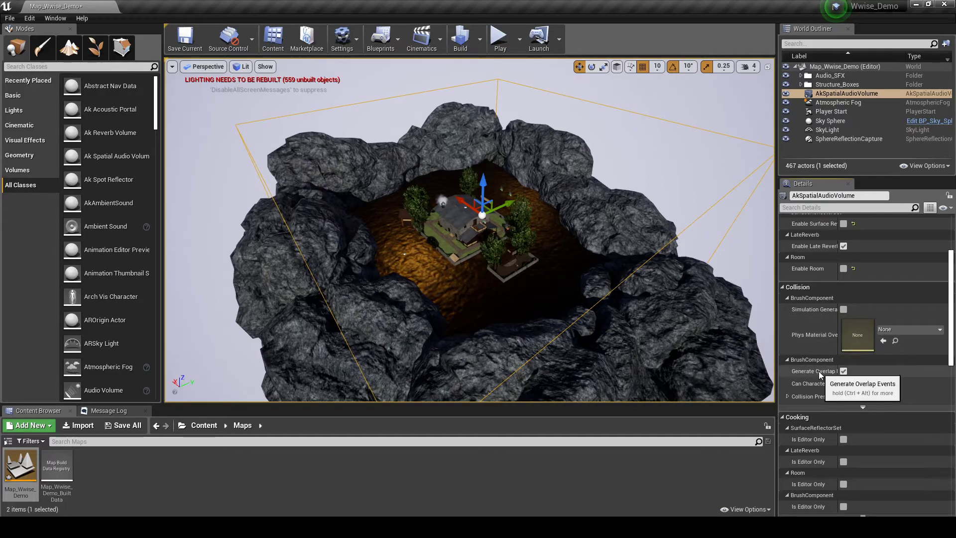
# Change the volume's Collision Presets from OverlapAll to Spectator
pyautogui.click(860, 398)
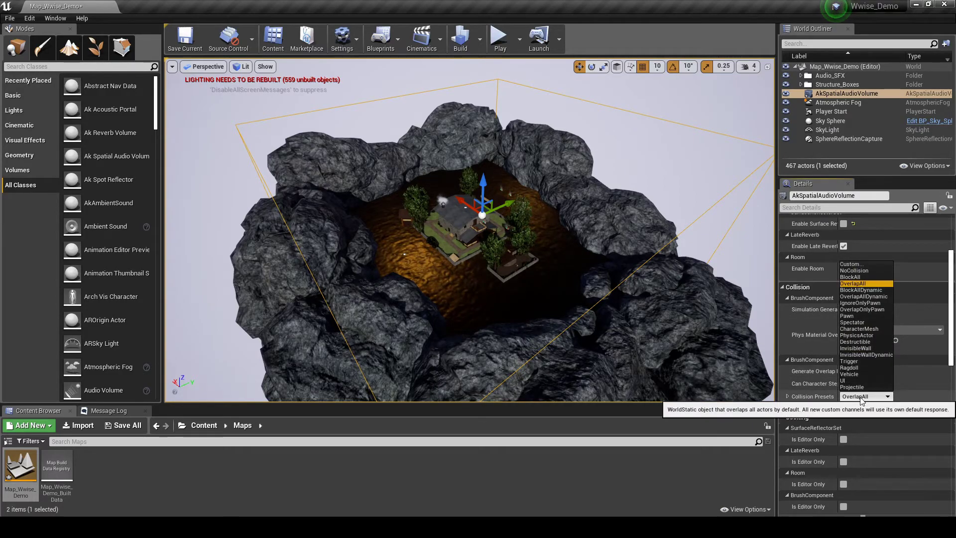
pyautogui.click(863, 324)
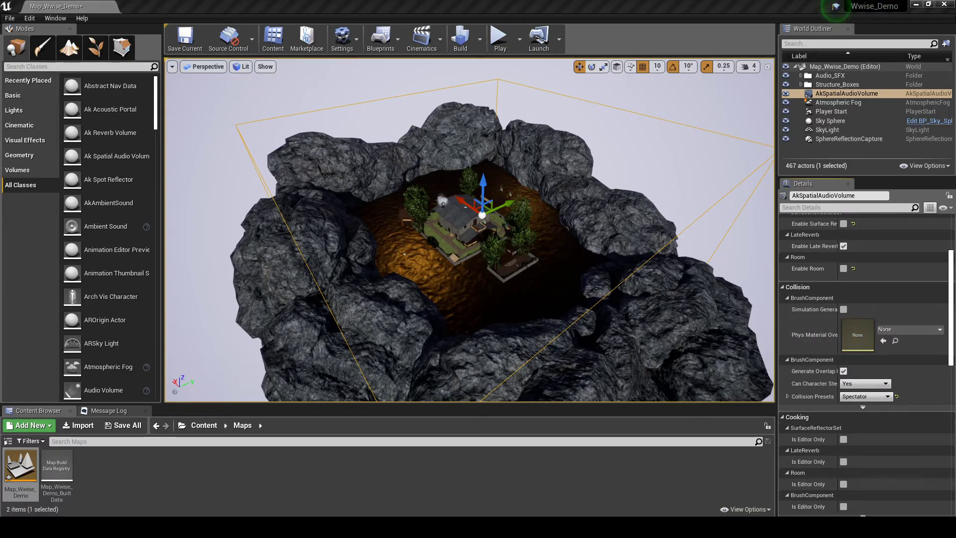
pyautogui.click(801, 76)
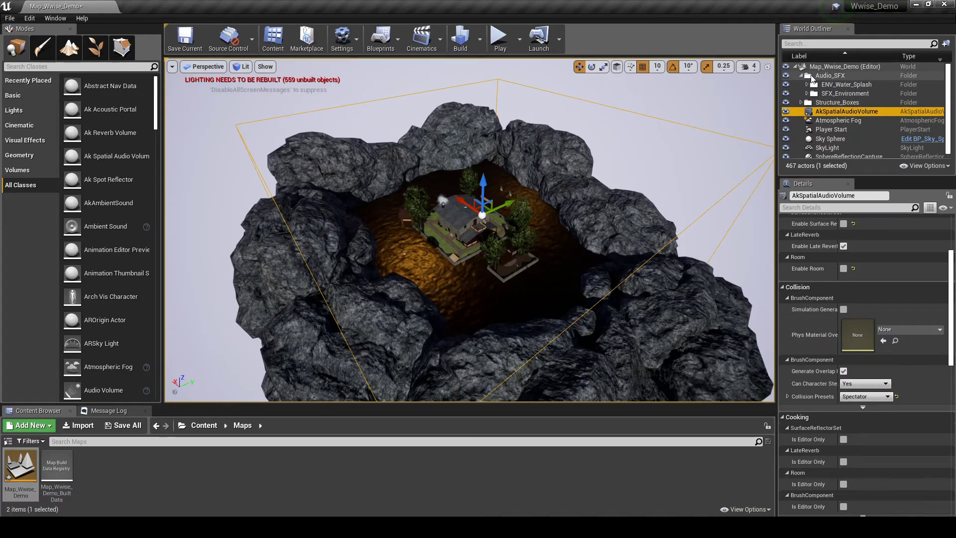
# Create a sub folder named FX_Reverb under Audio_SFX in the World Outliner
pyautogui.rightClick(823, 75)
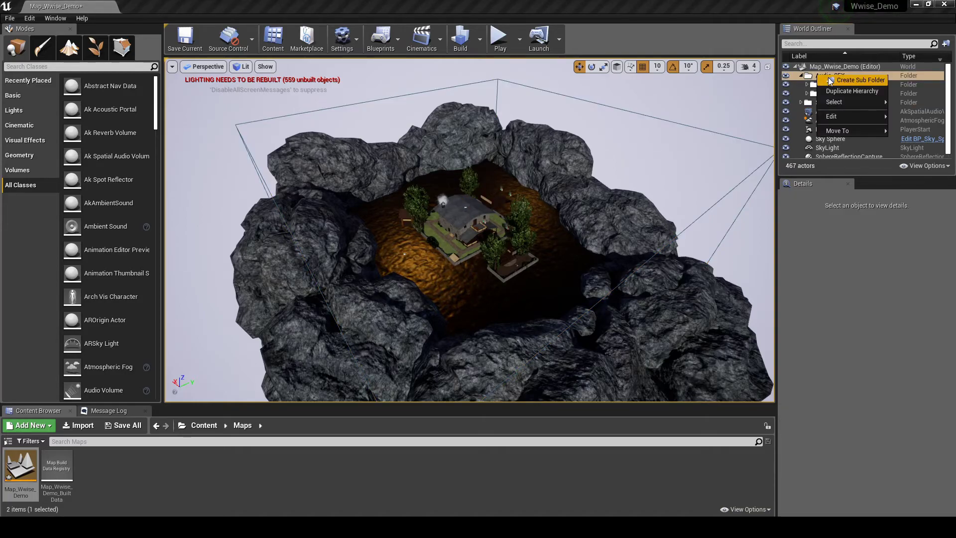
pyautogui.click(828, 80)
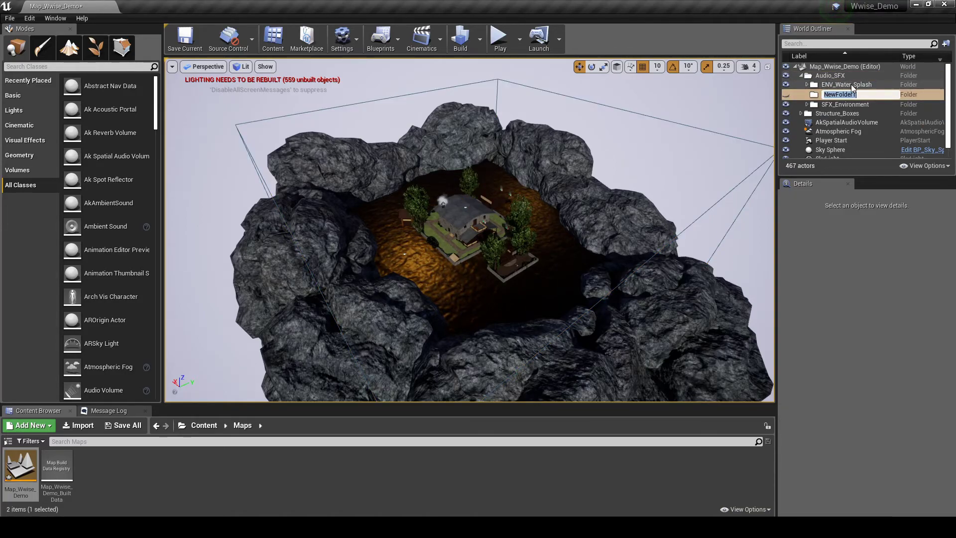
pyautogui.write('FX_Reverb')
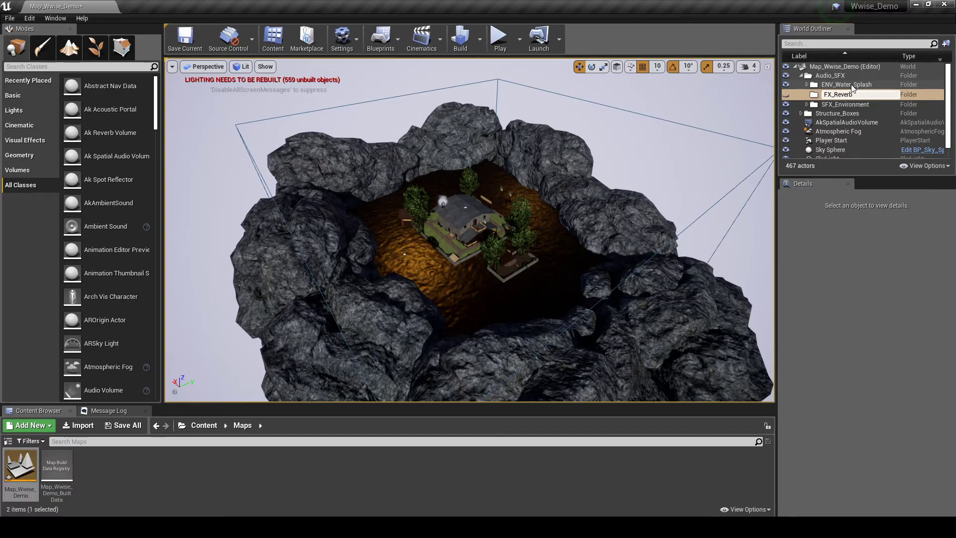
pyautogui.press('Return')
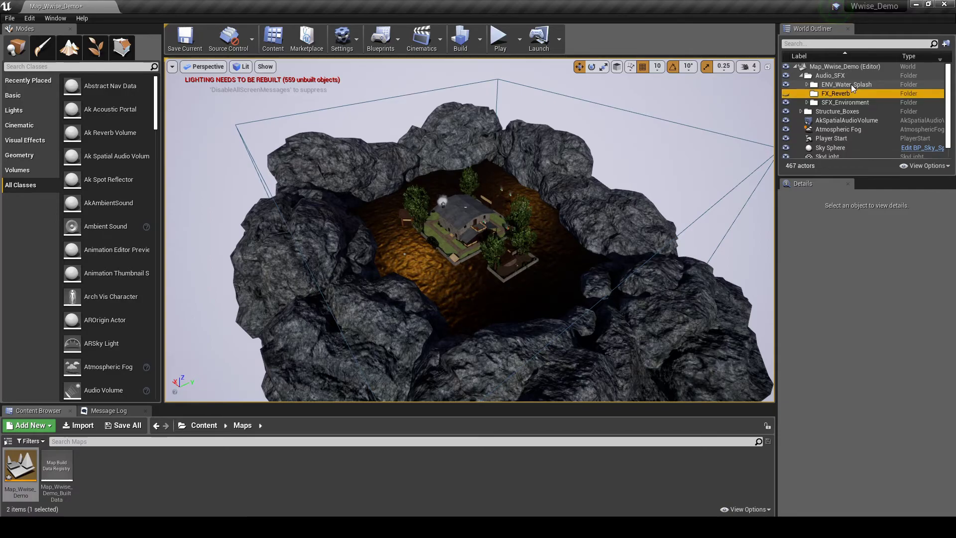
# Move the spatial audio volume into FX_Reverb and rename it FX_REV_Outside_01
pyautogui.scroll(-1, 856, 114)
pyautogui.moveTo(855, 110); pyautogui.dragTo(844, 81)
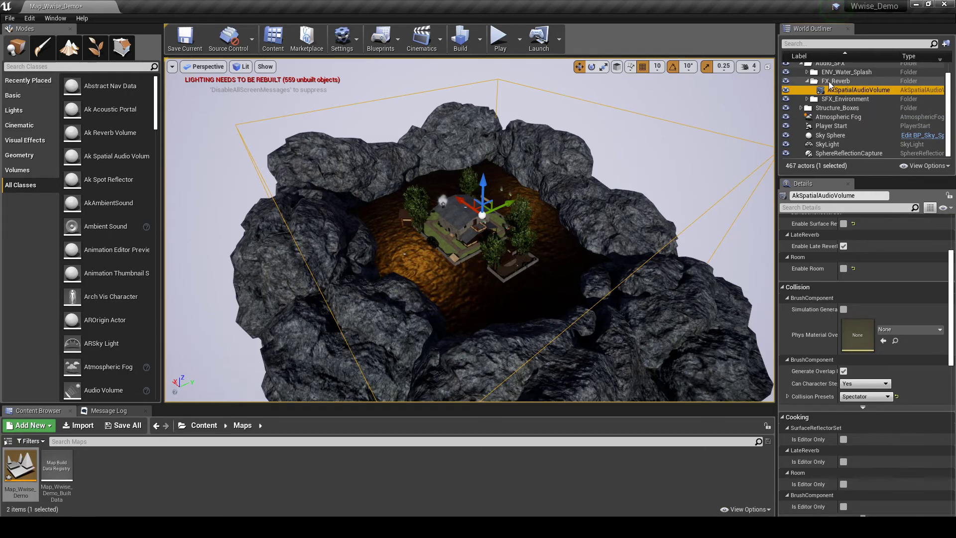
pyautogui.click(838, 92)
pyautogui.write('FX_')
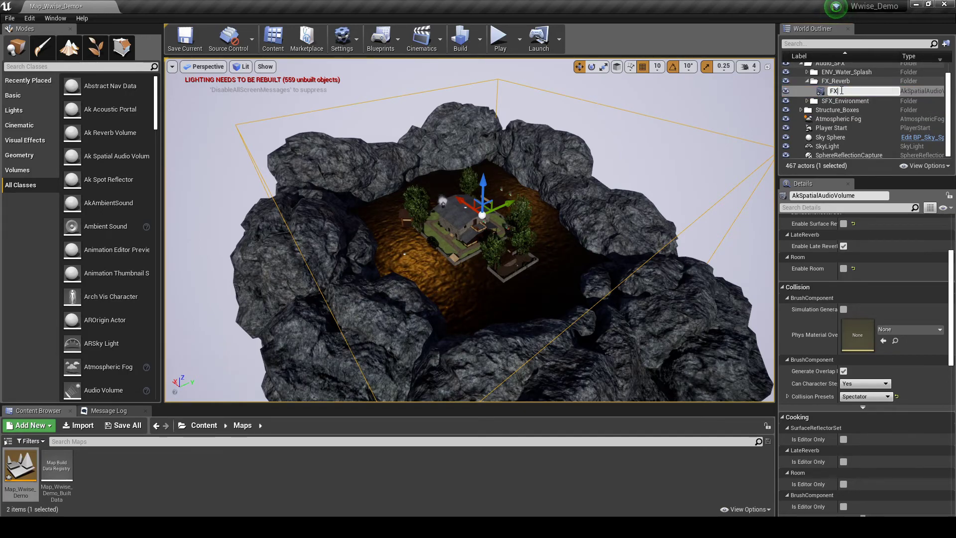
pyautogui.write('REV_')
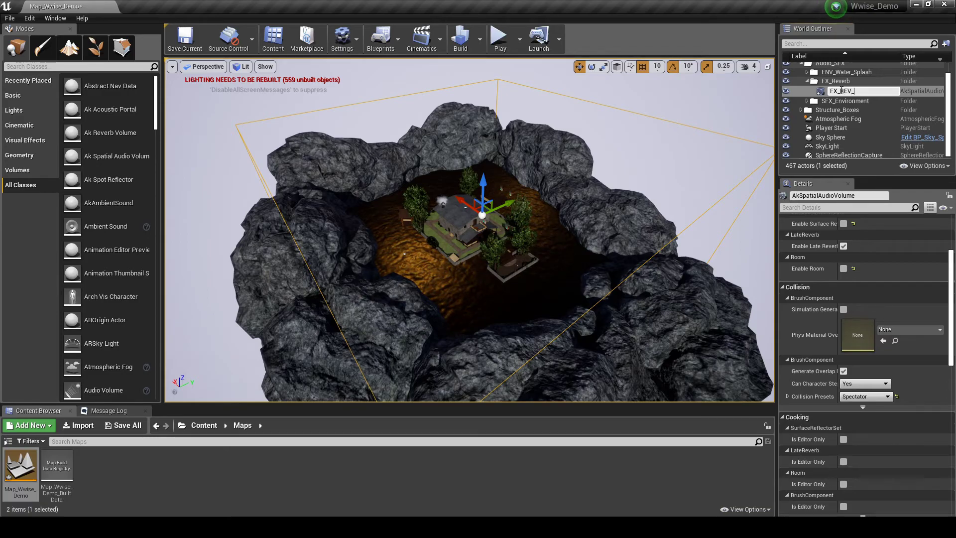
pyautogui.write('Outside')
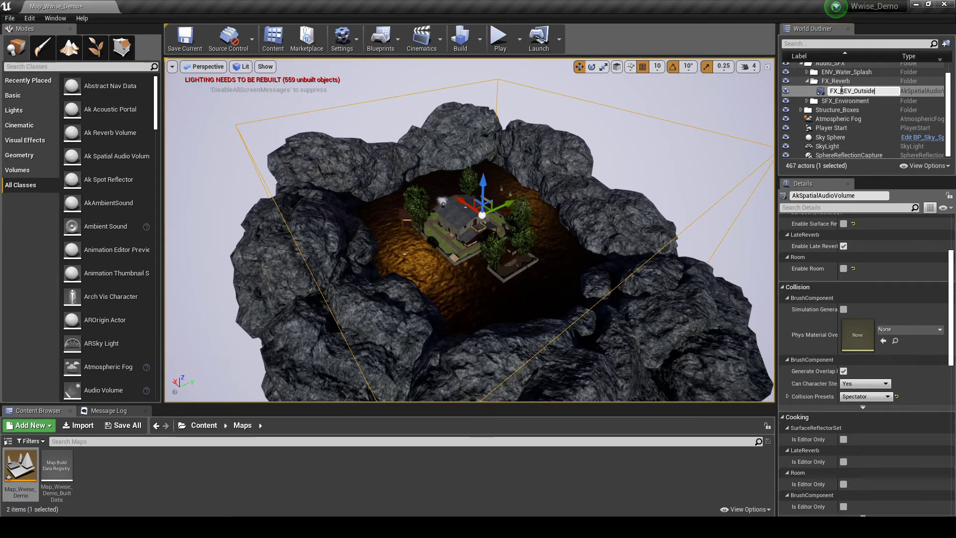
pyautogui.write('_01')
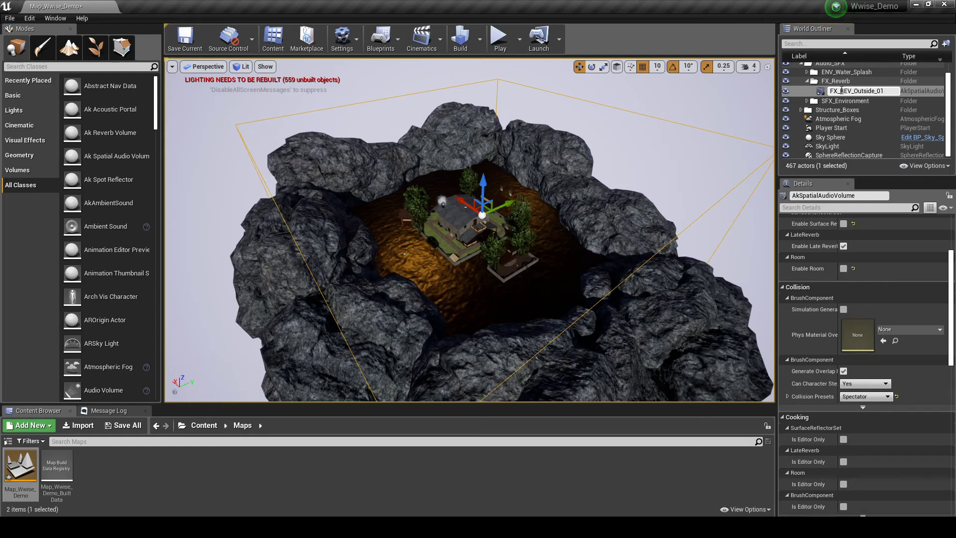
pyautogui.press('Return')
# Save the current map Map_Wwise_Demo
pyautogui.click(194, 44)
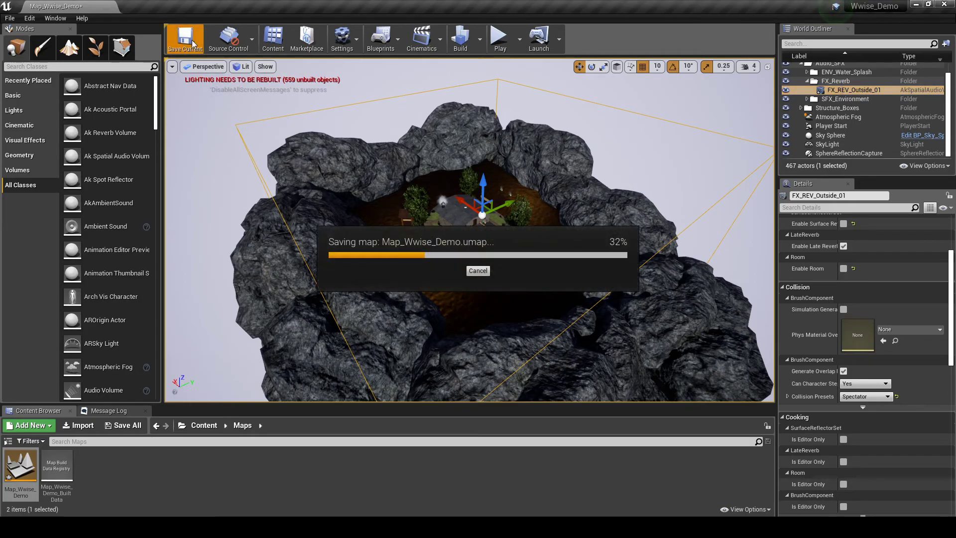